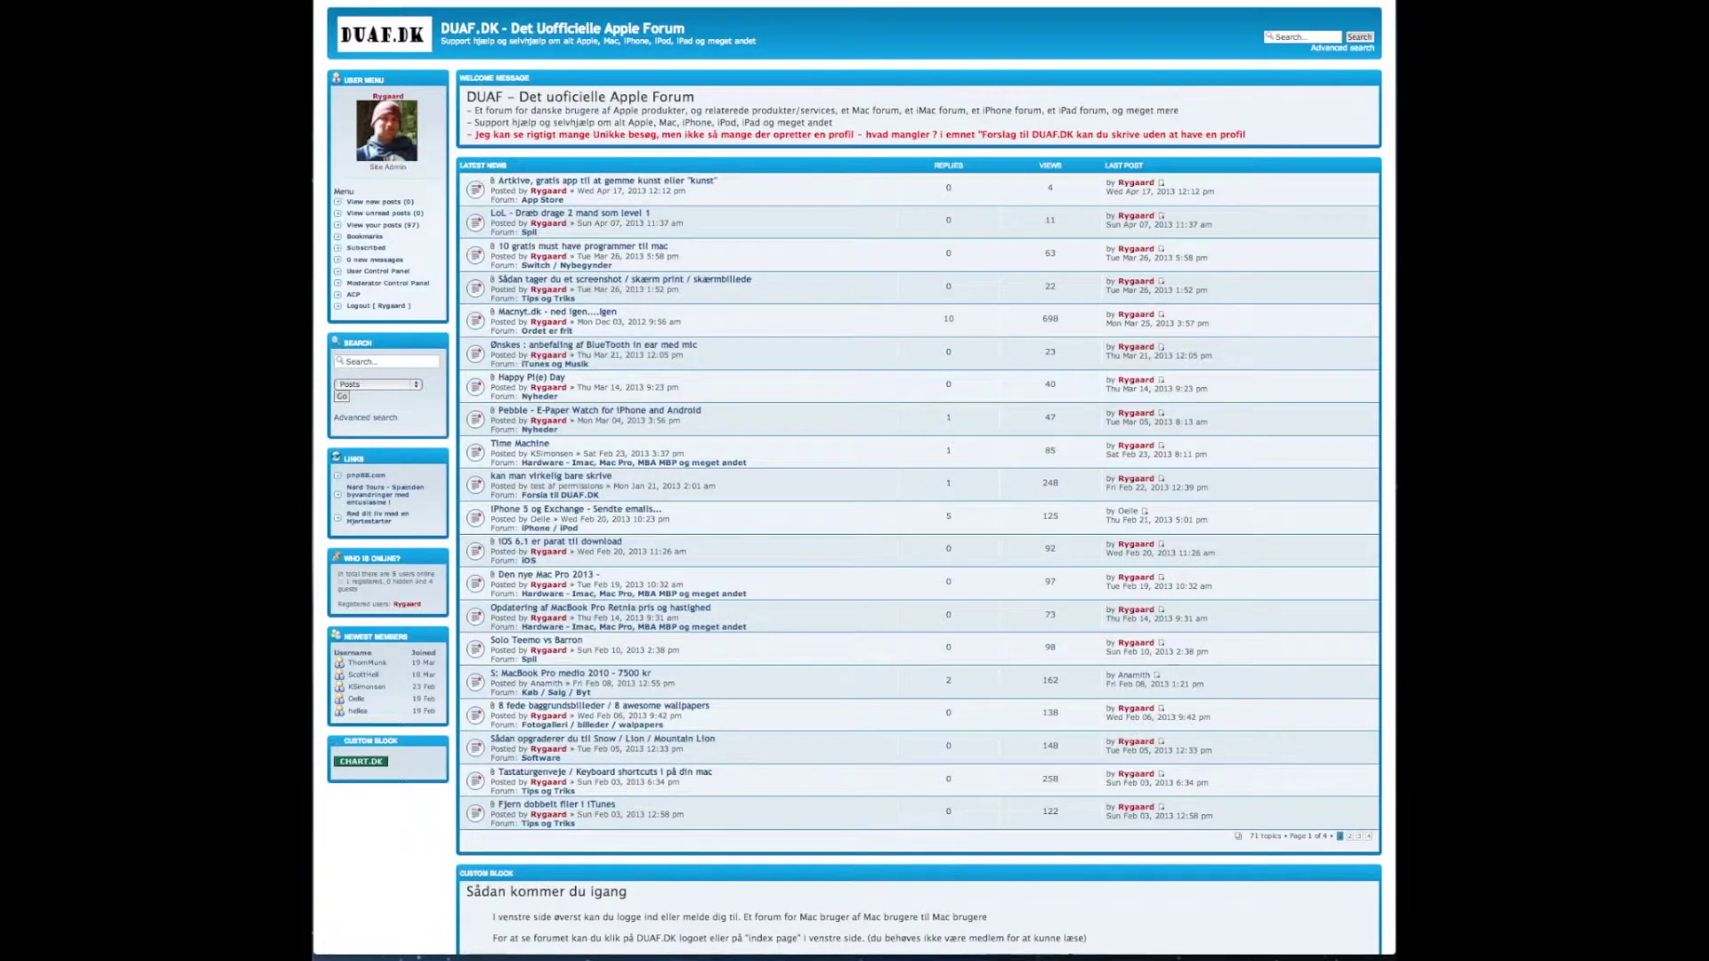
- Scroll down the DUAF.DK portal page to reach the footer
scroll(749, 415, down, 5)
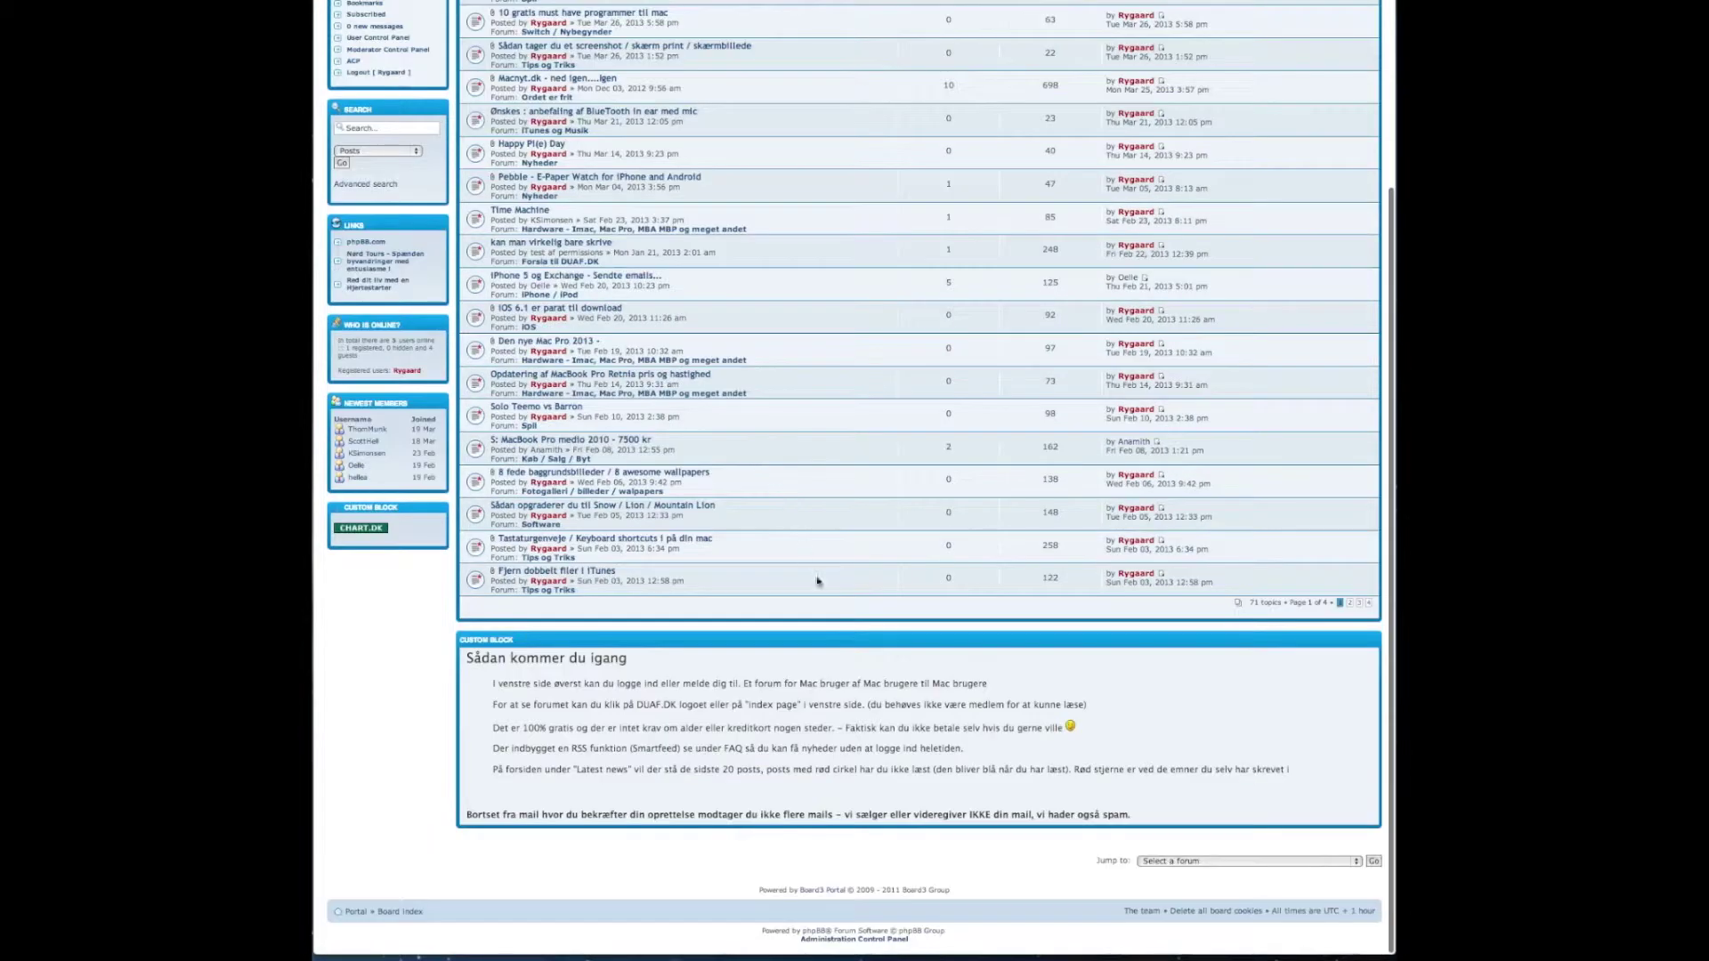
- Go to the Posting > BBCodes list in the ACP, glancing at the Add a new BBCode form
click(865, 941)
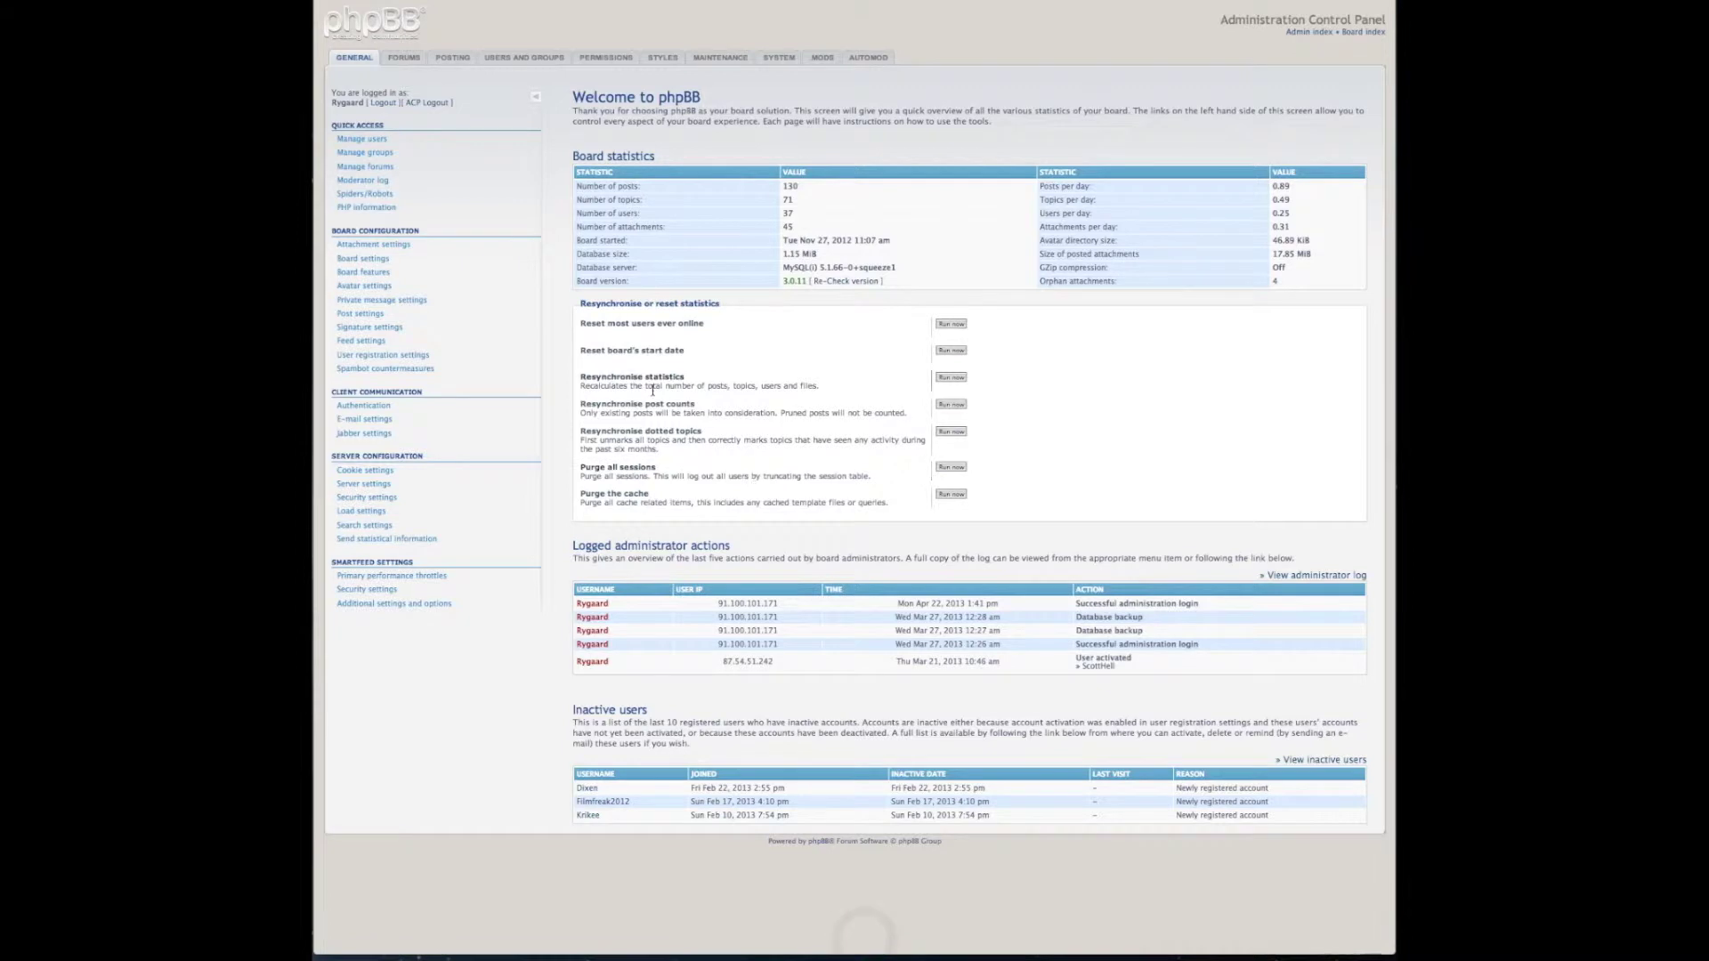
click(465, 59)
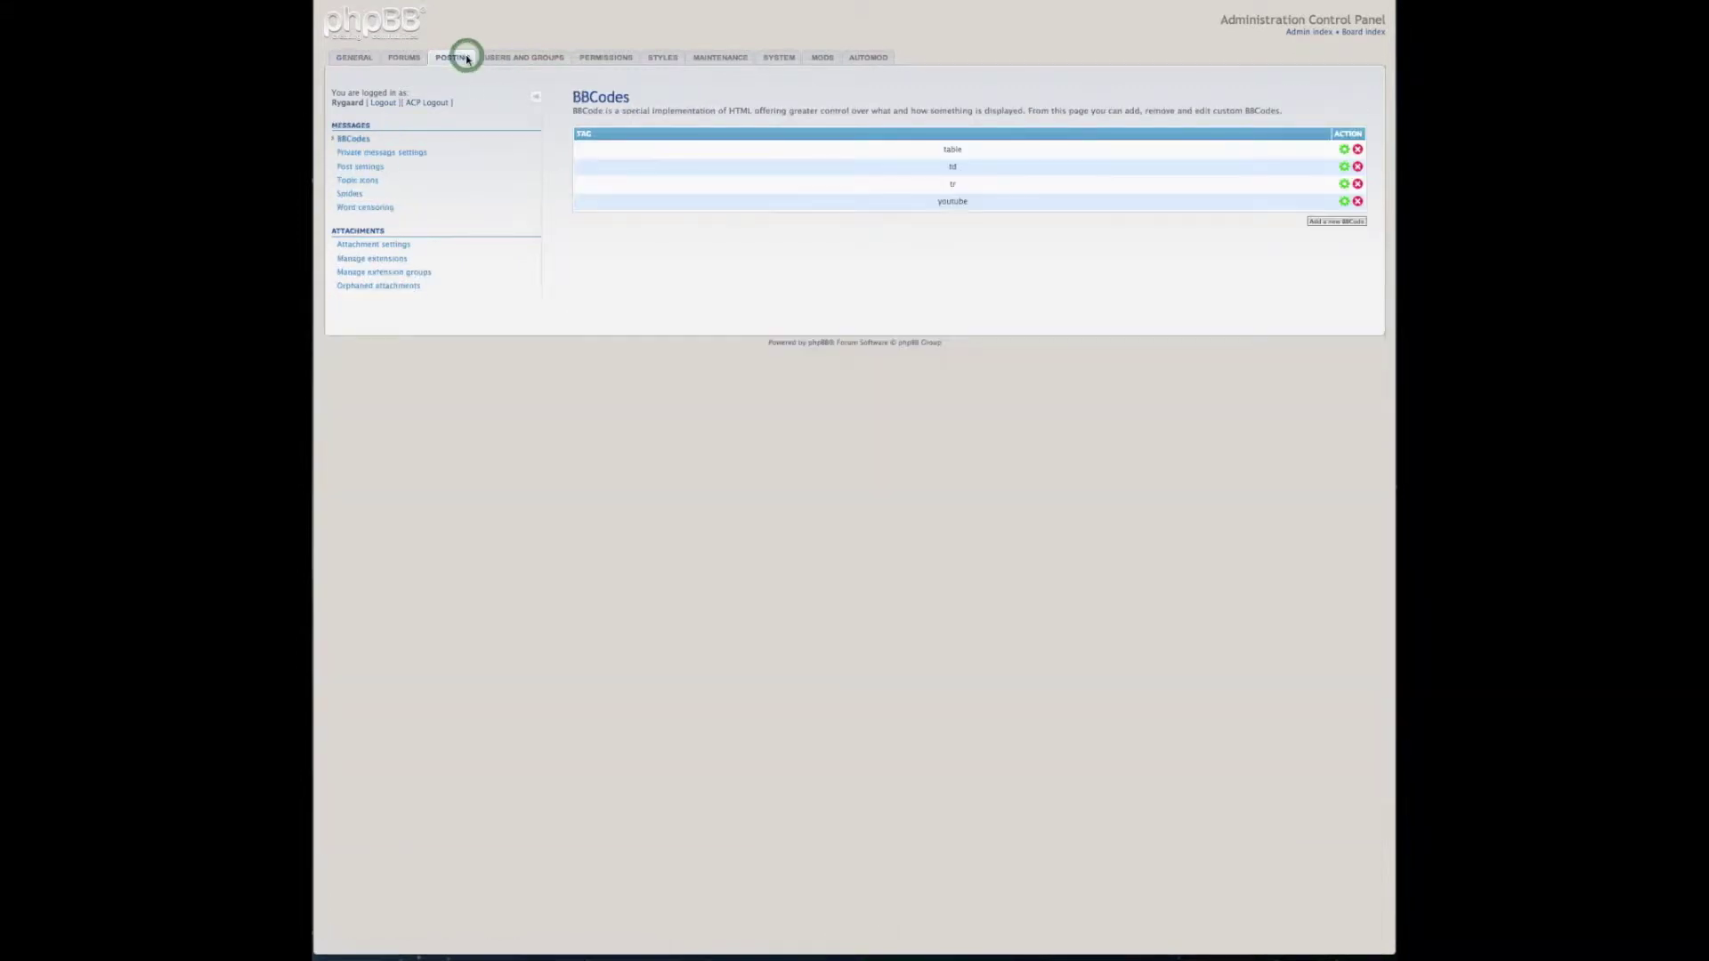
click(345, 140)
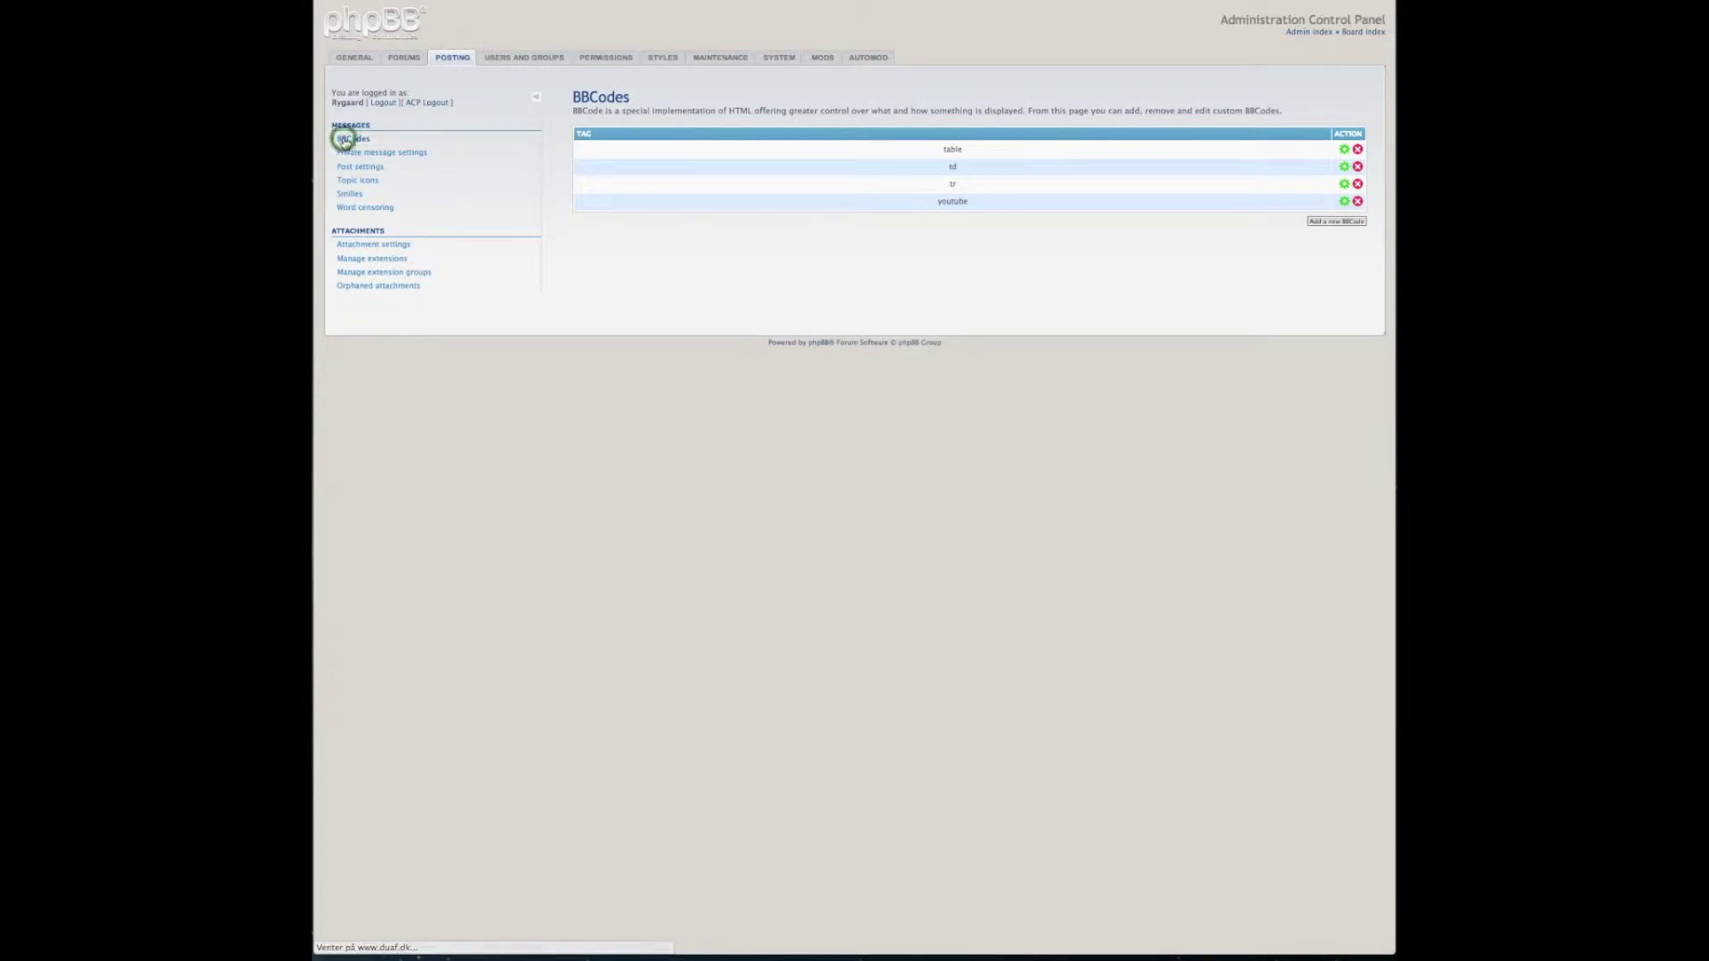
click(1325, 222)
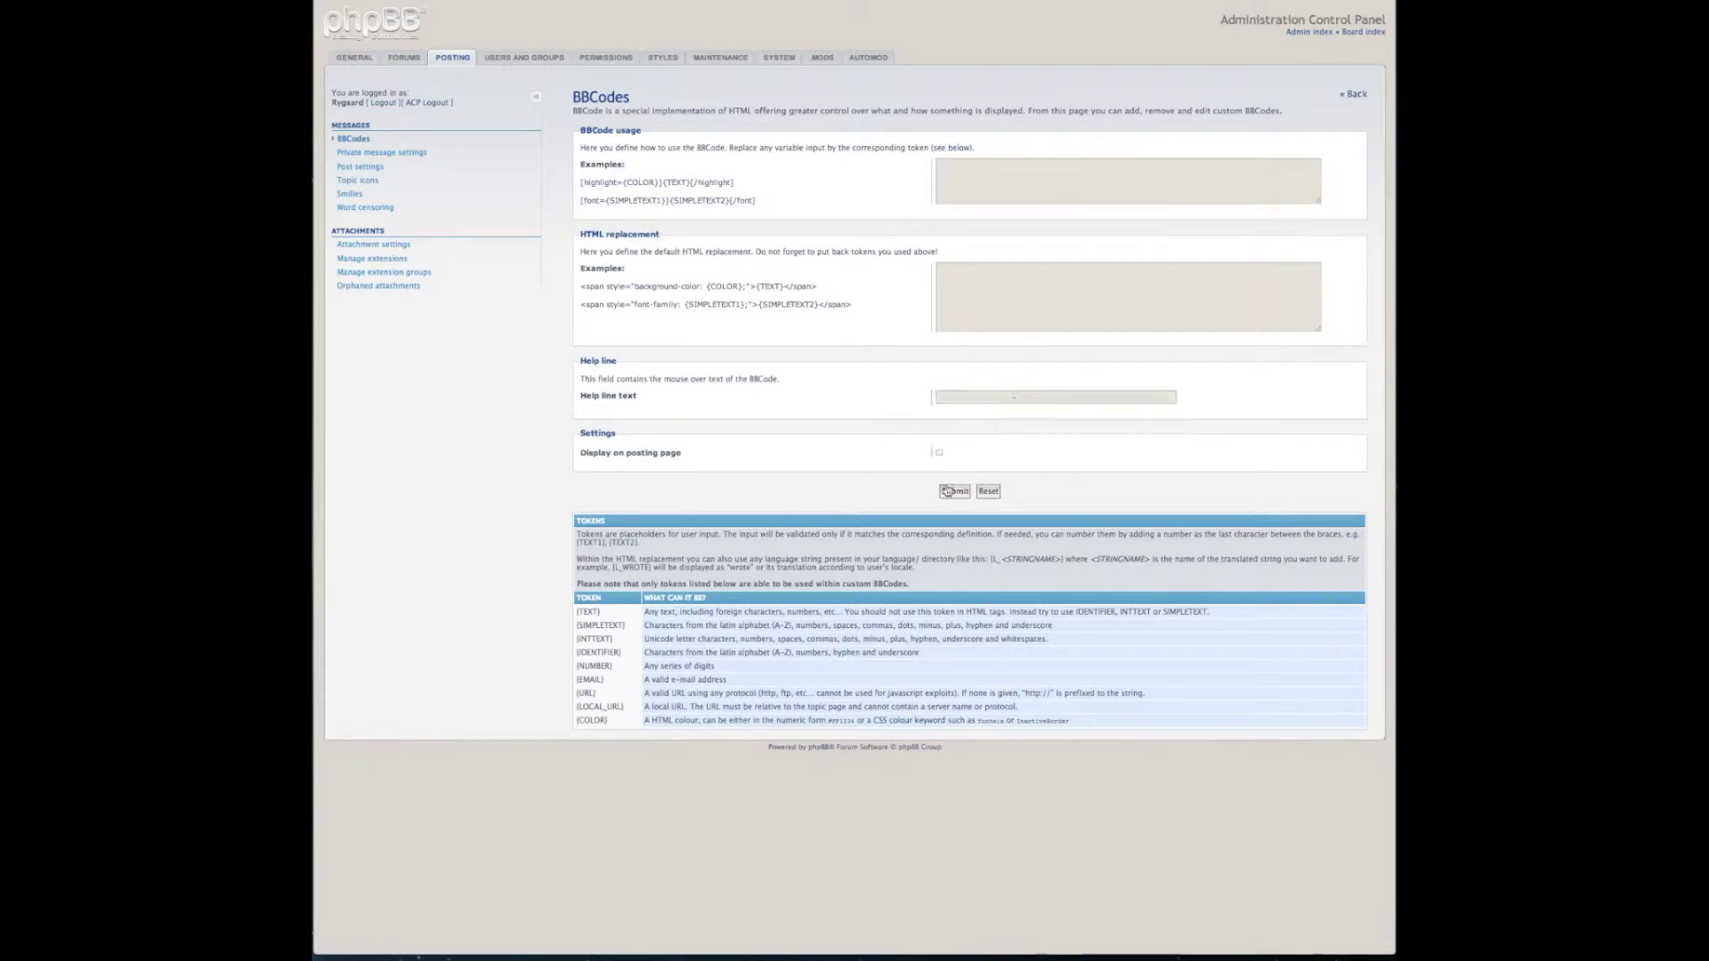
click(1349, 96)
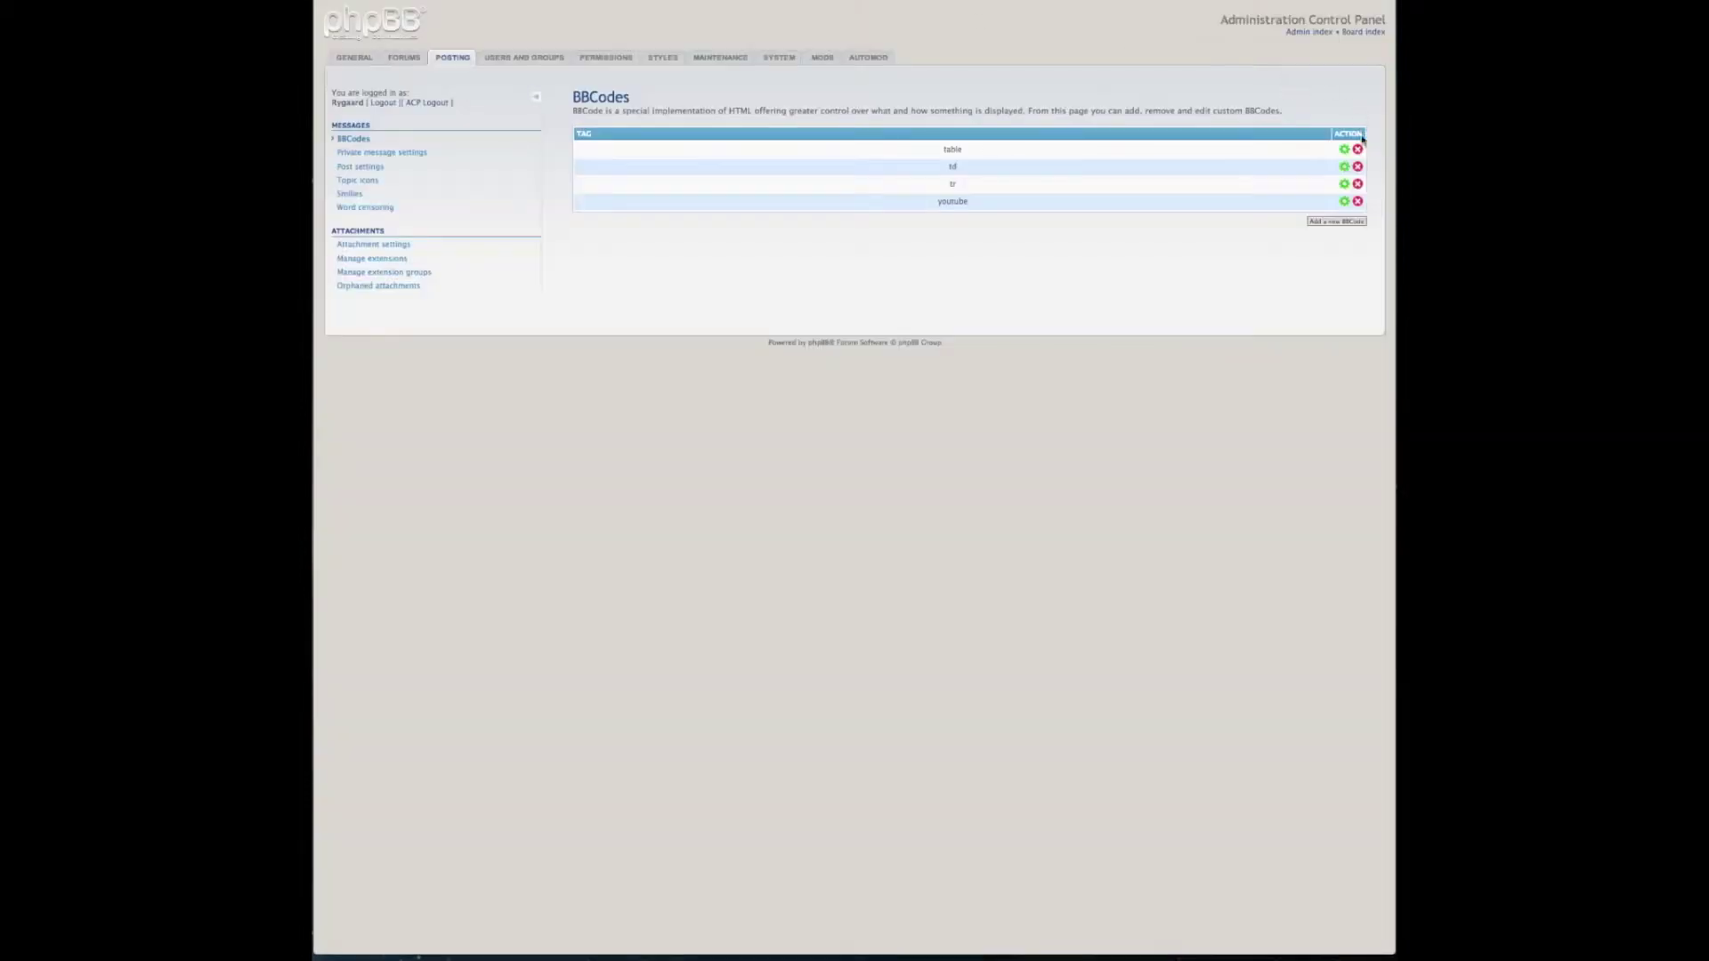
- Inspect the table, td and tr BBCode definitions, returning to the BBCodes list after each
click(1342, 150)
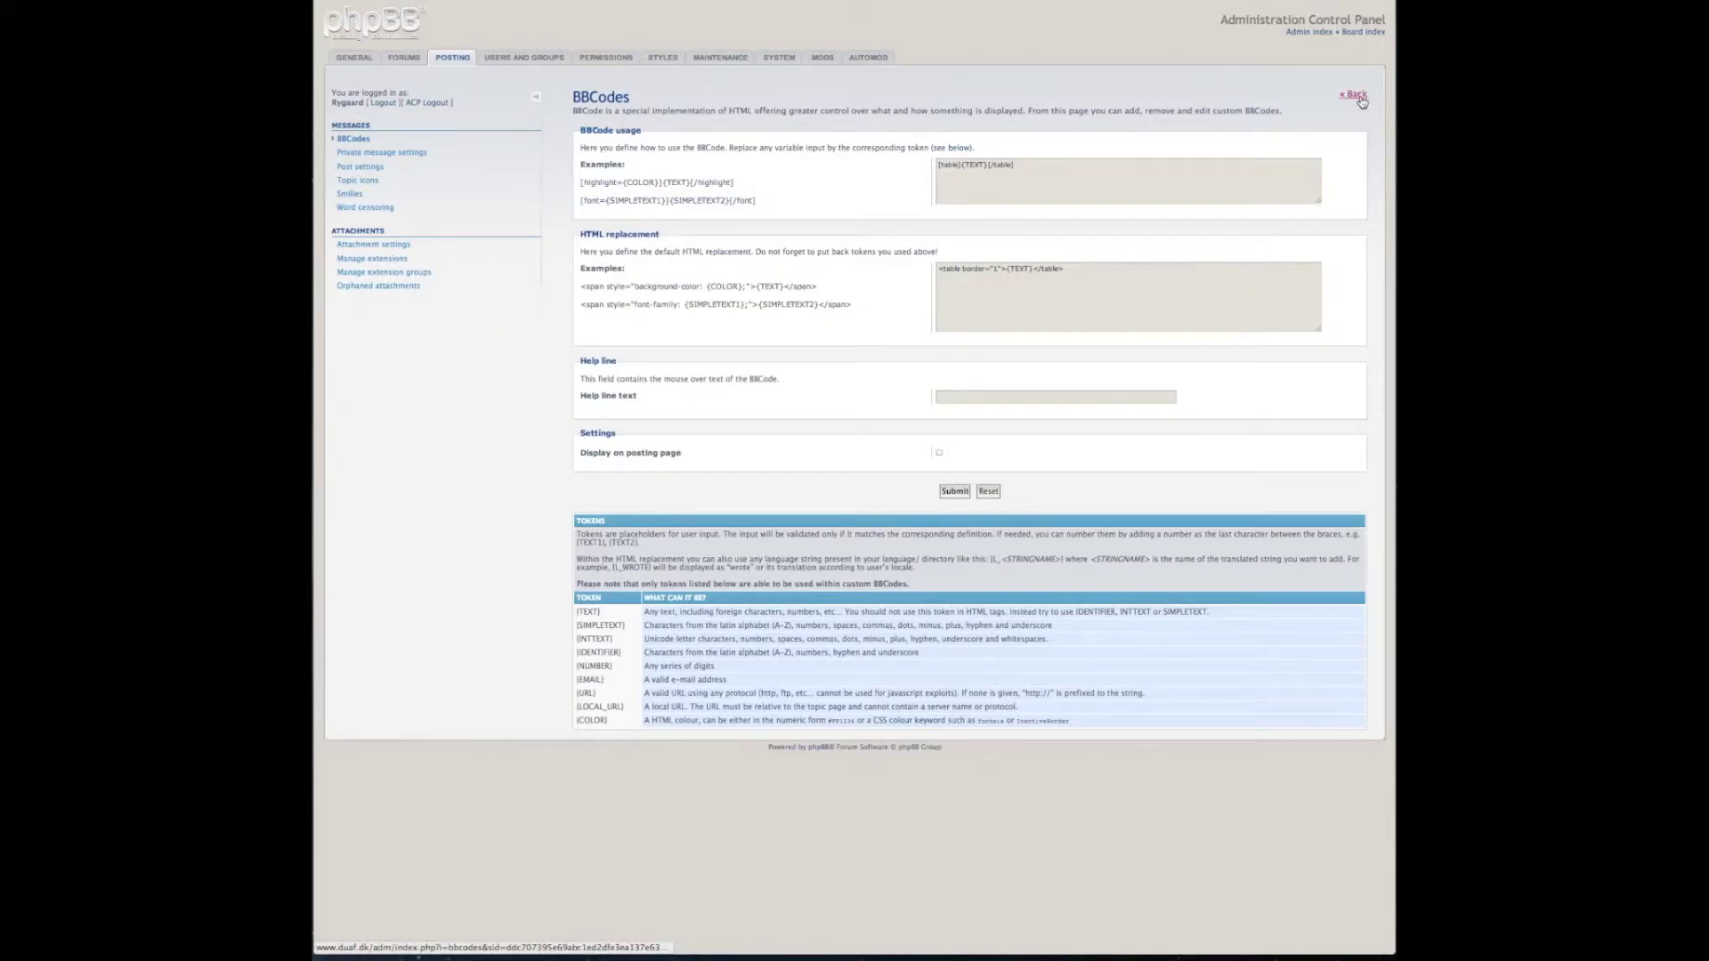
click(1356, 96)
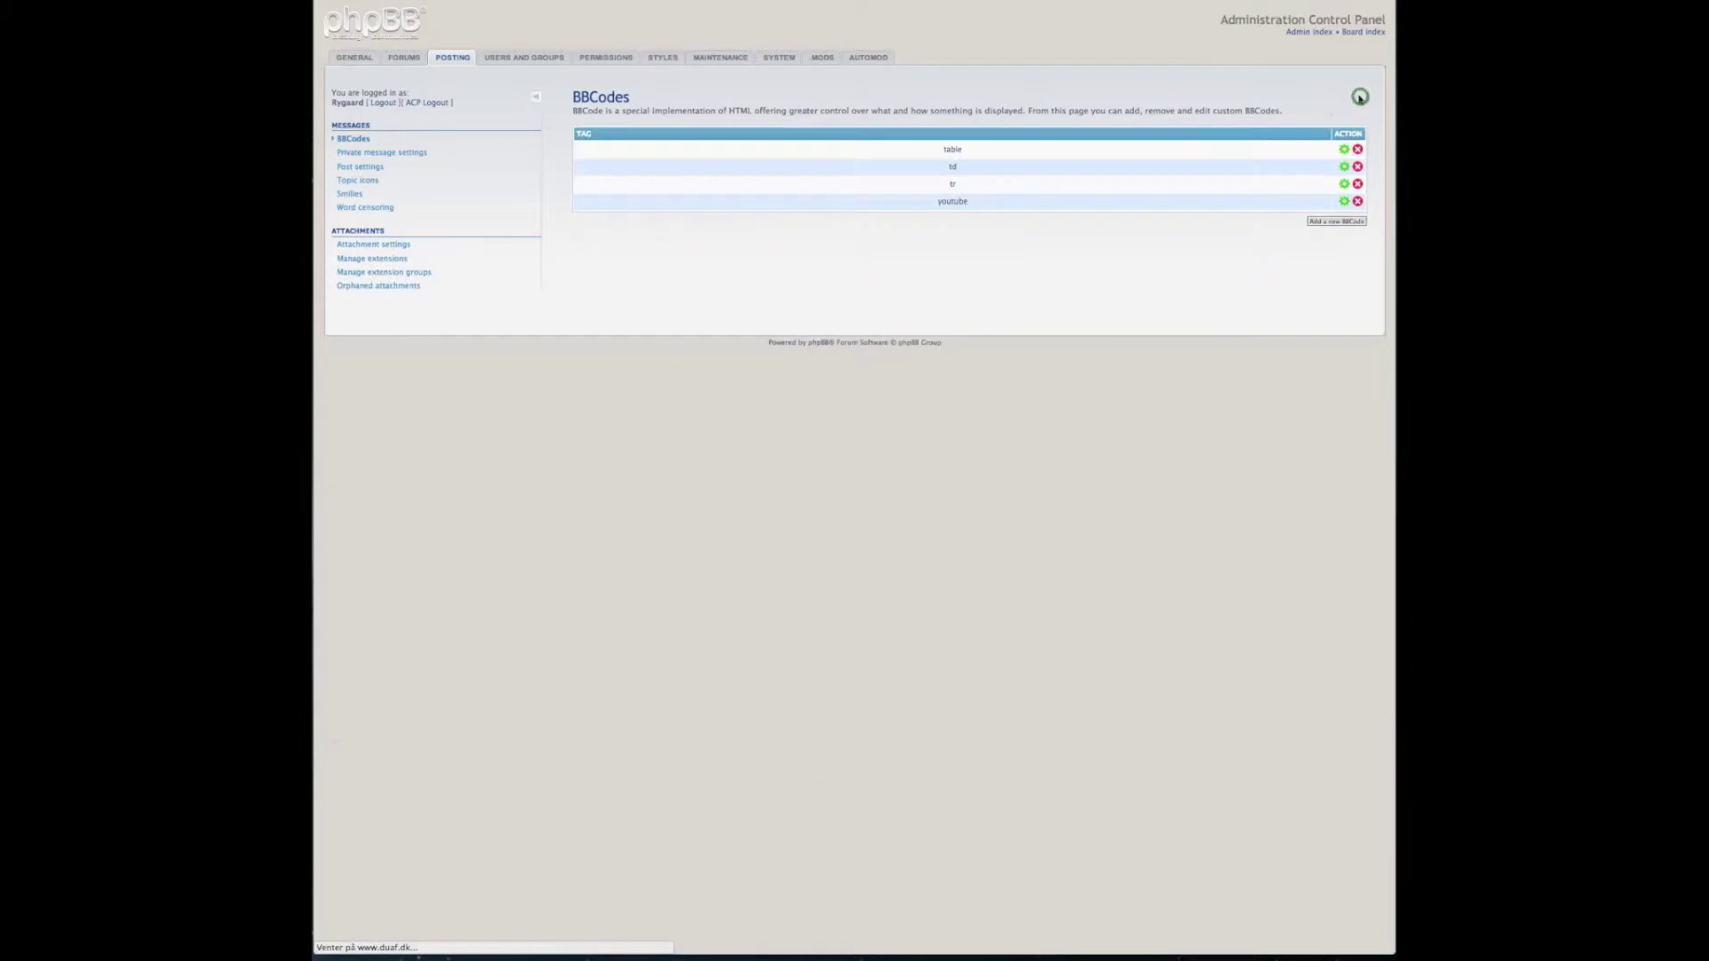
click(1343, 168)
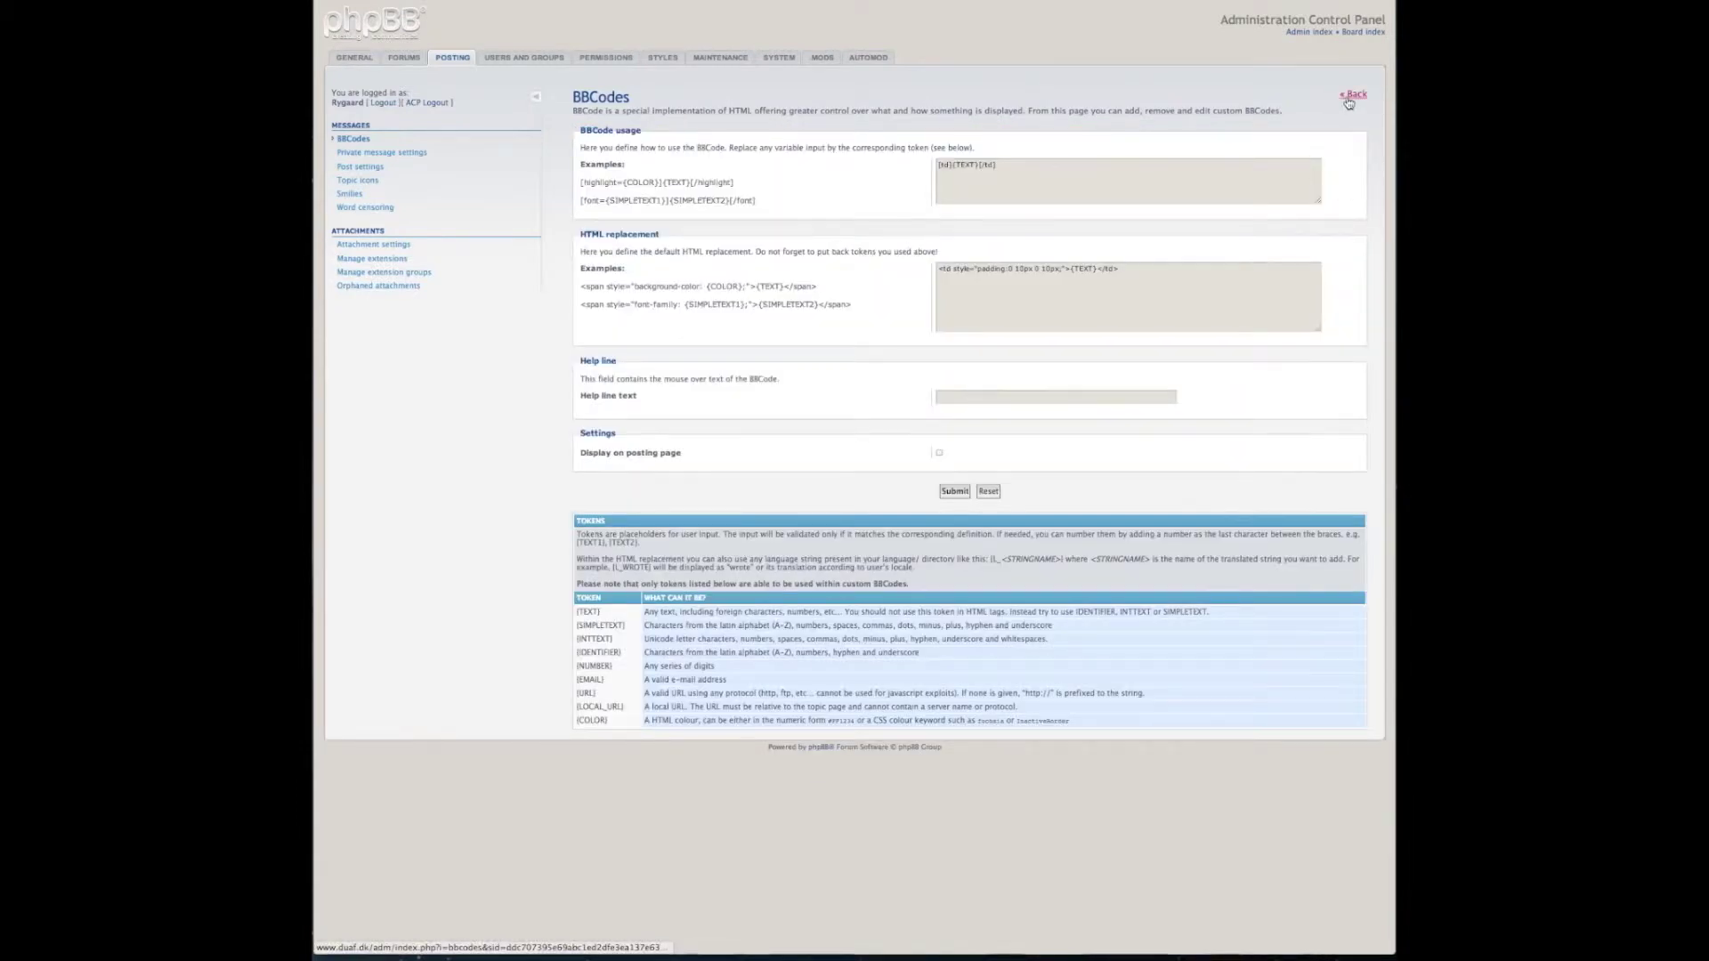
click(1349, 100)
click(1338, 183)
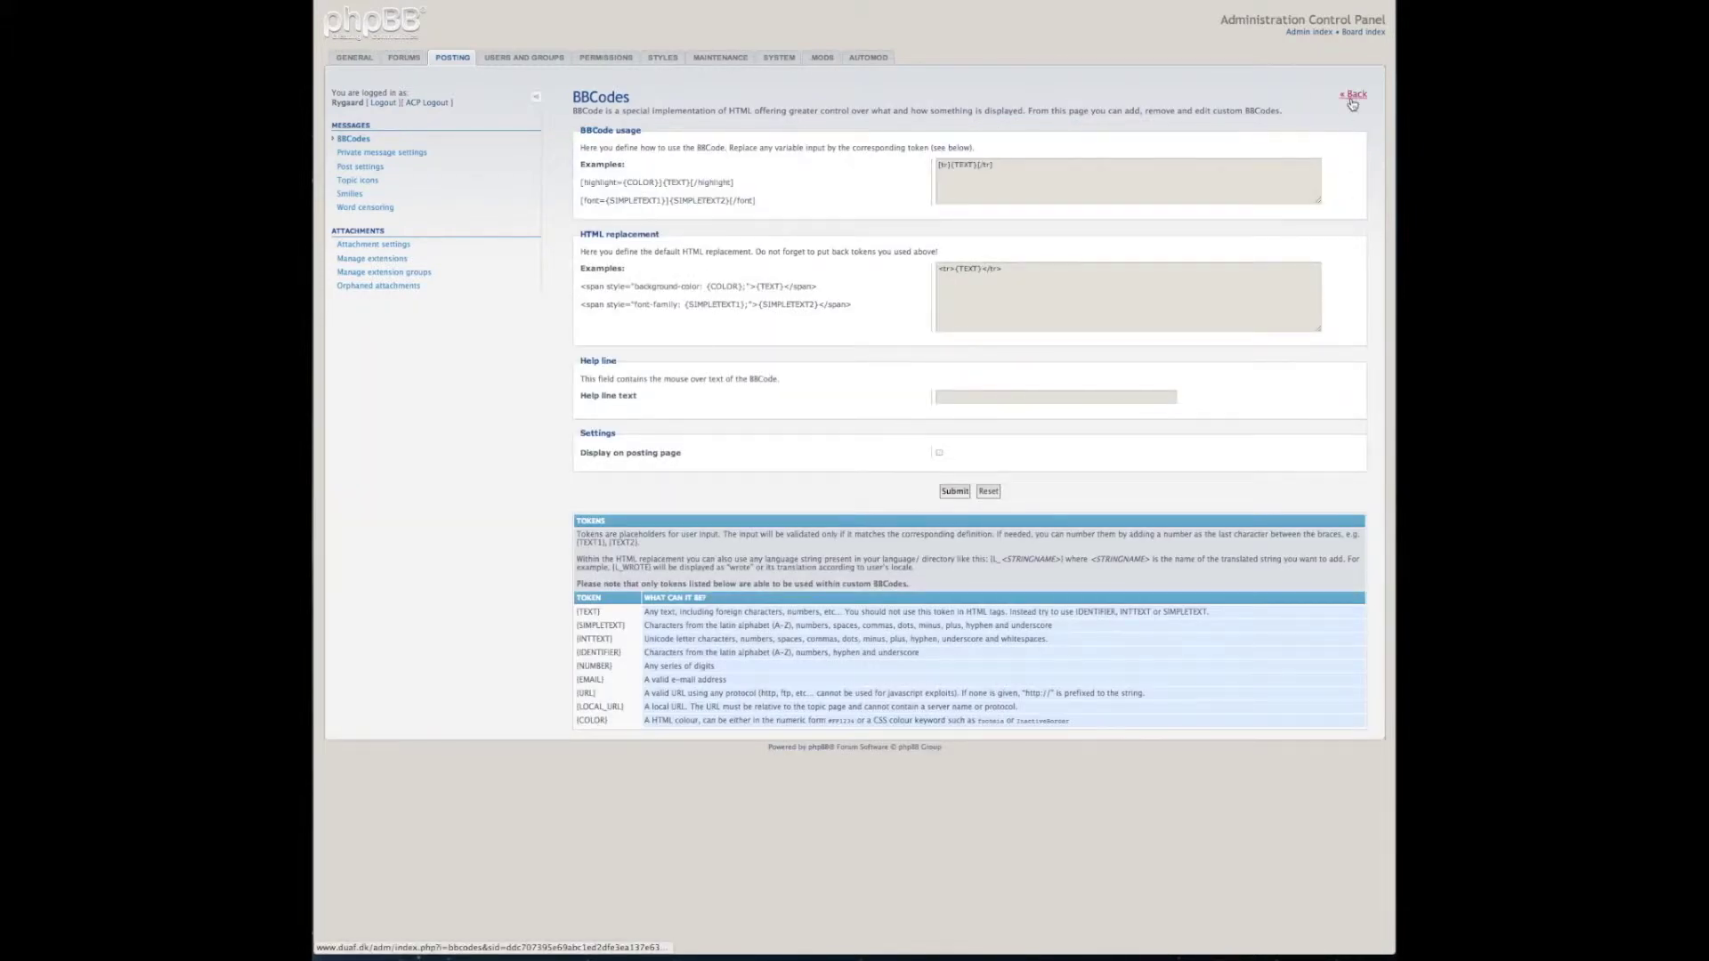
click(1352, 98)
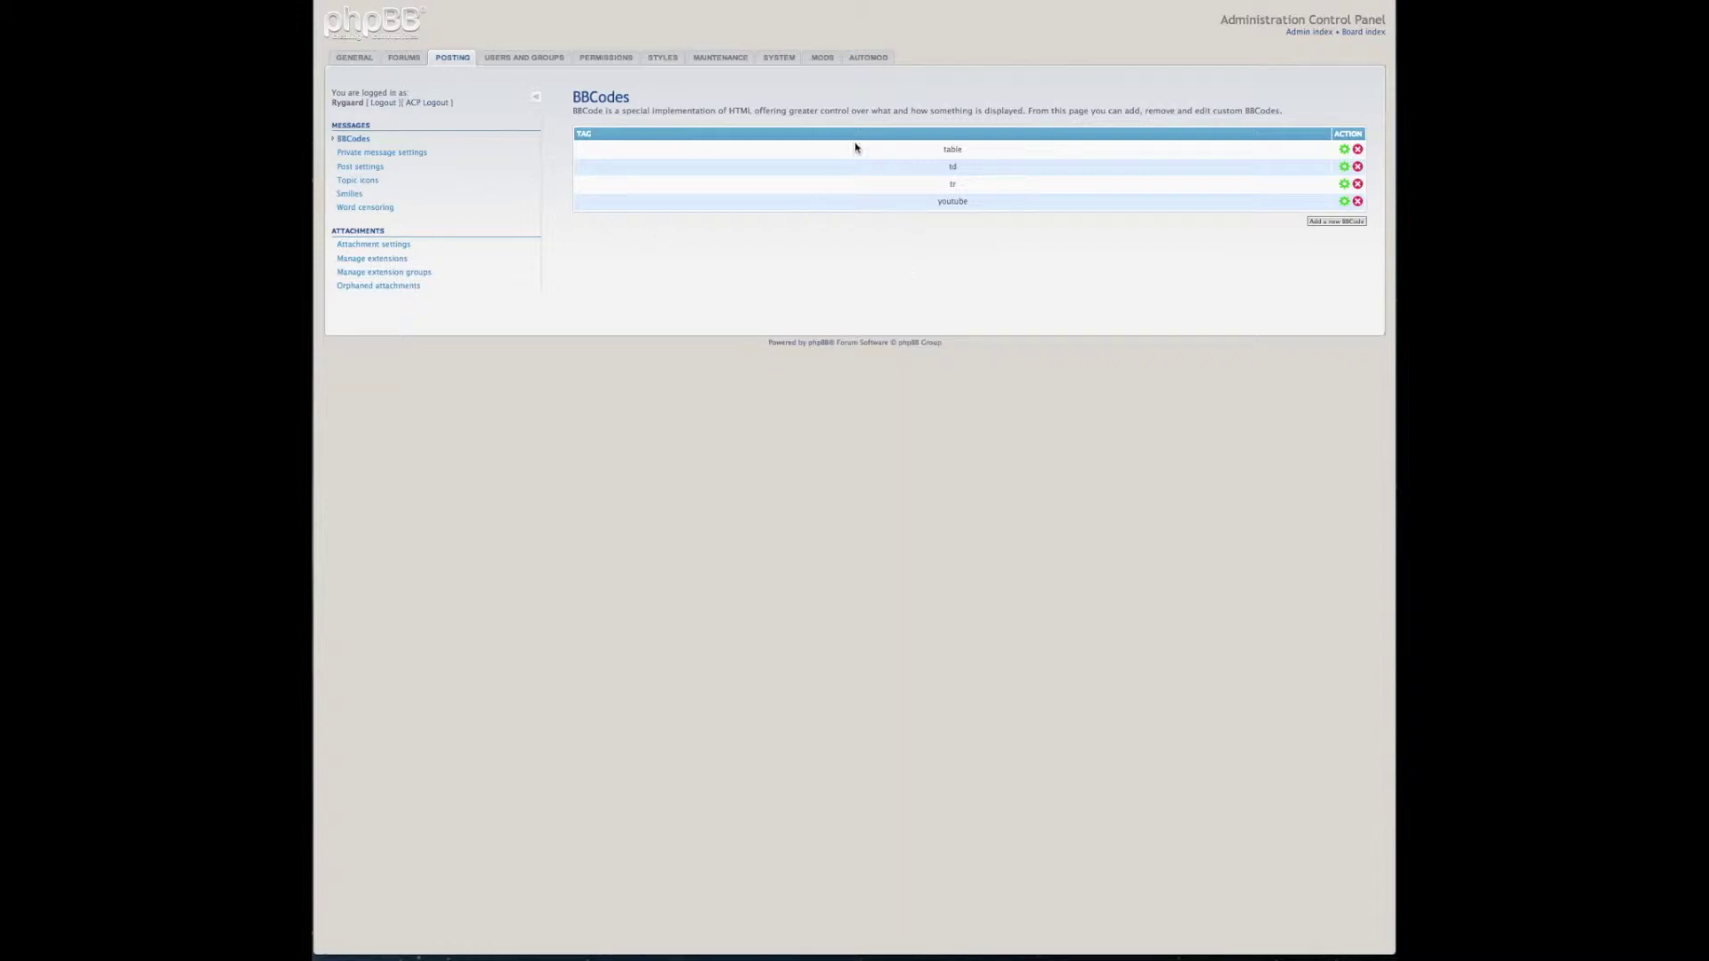
- From the portal, open '10 gratis must have programmer til mac' and scroll through its table
click(1357, 33)
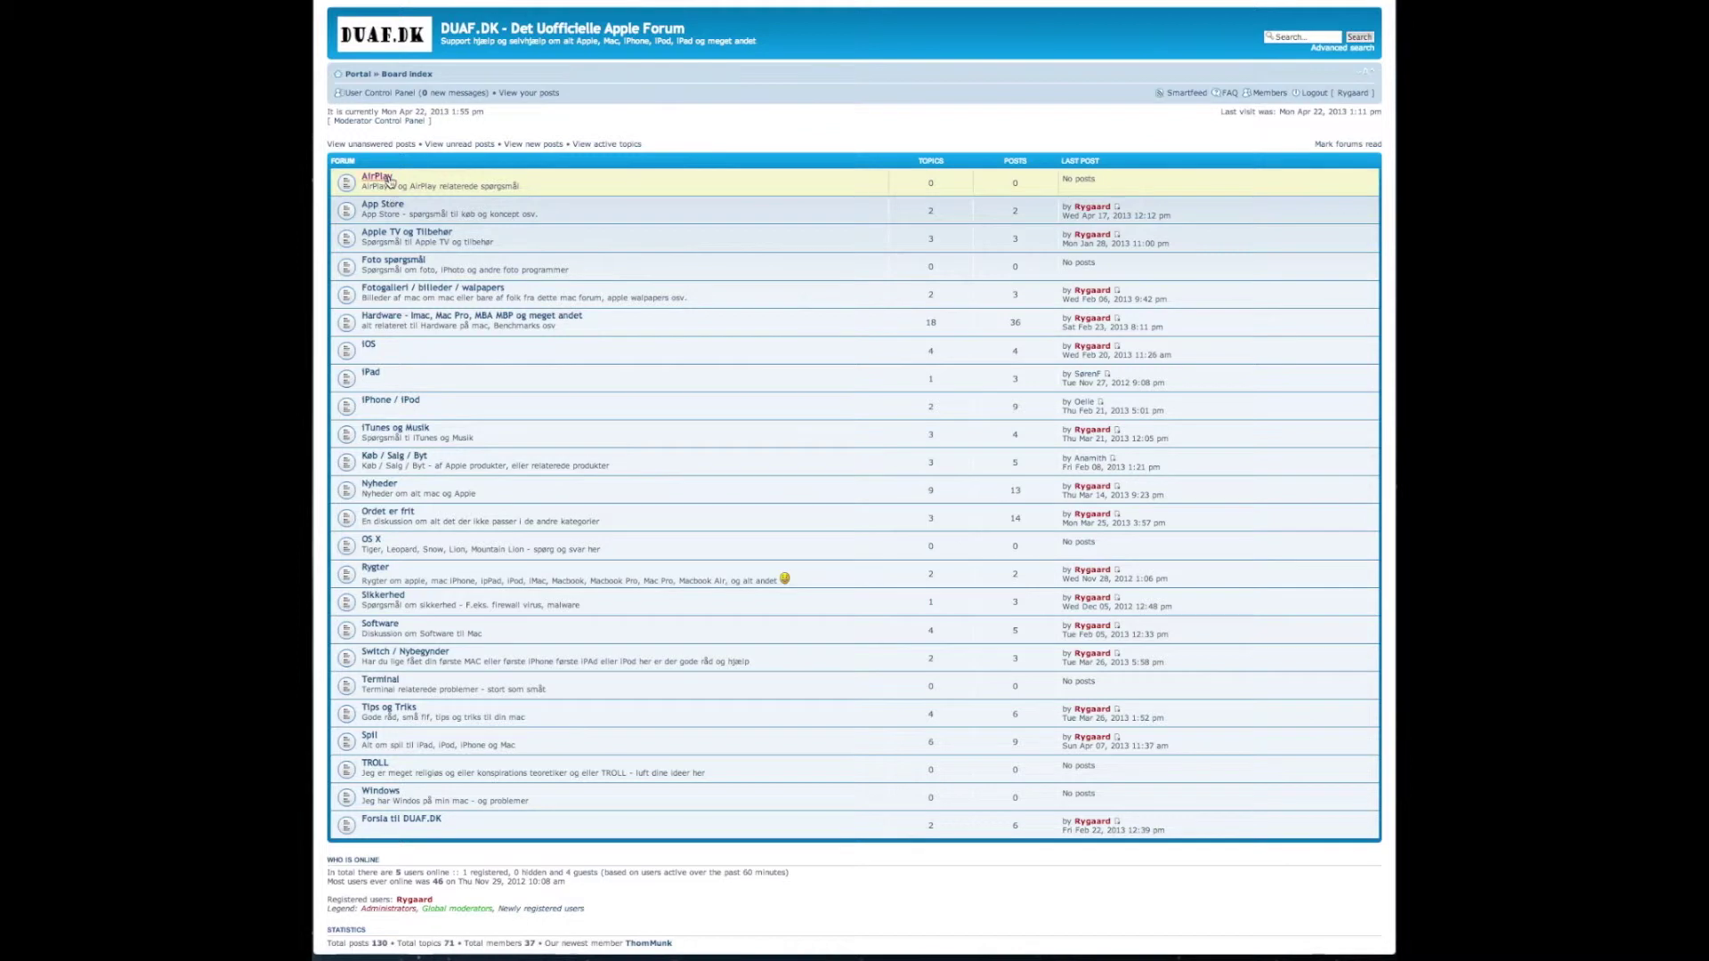
click(358, 73)
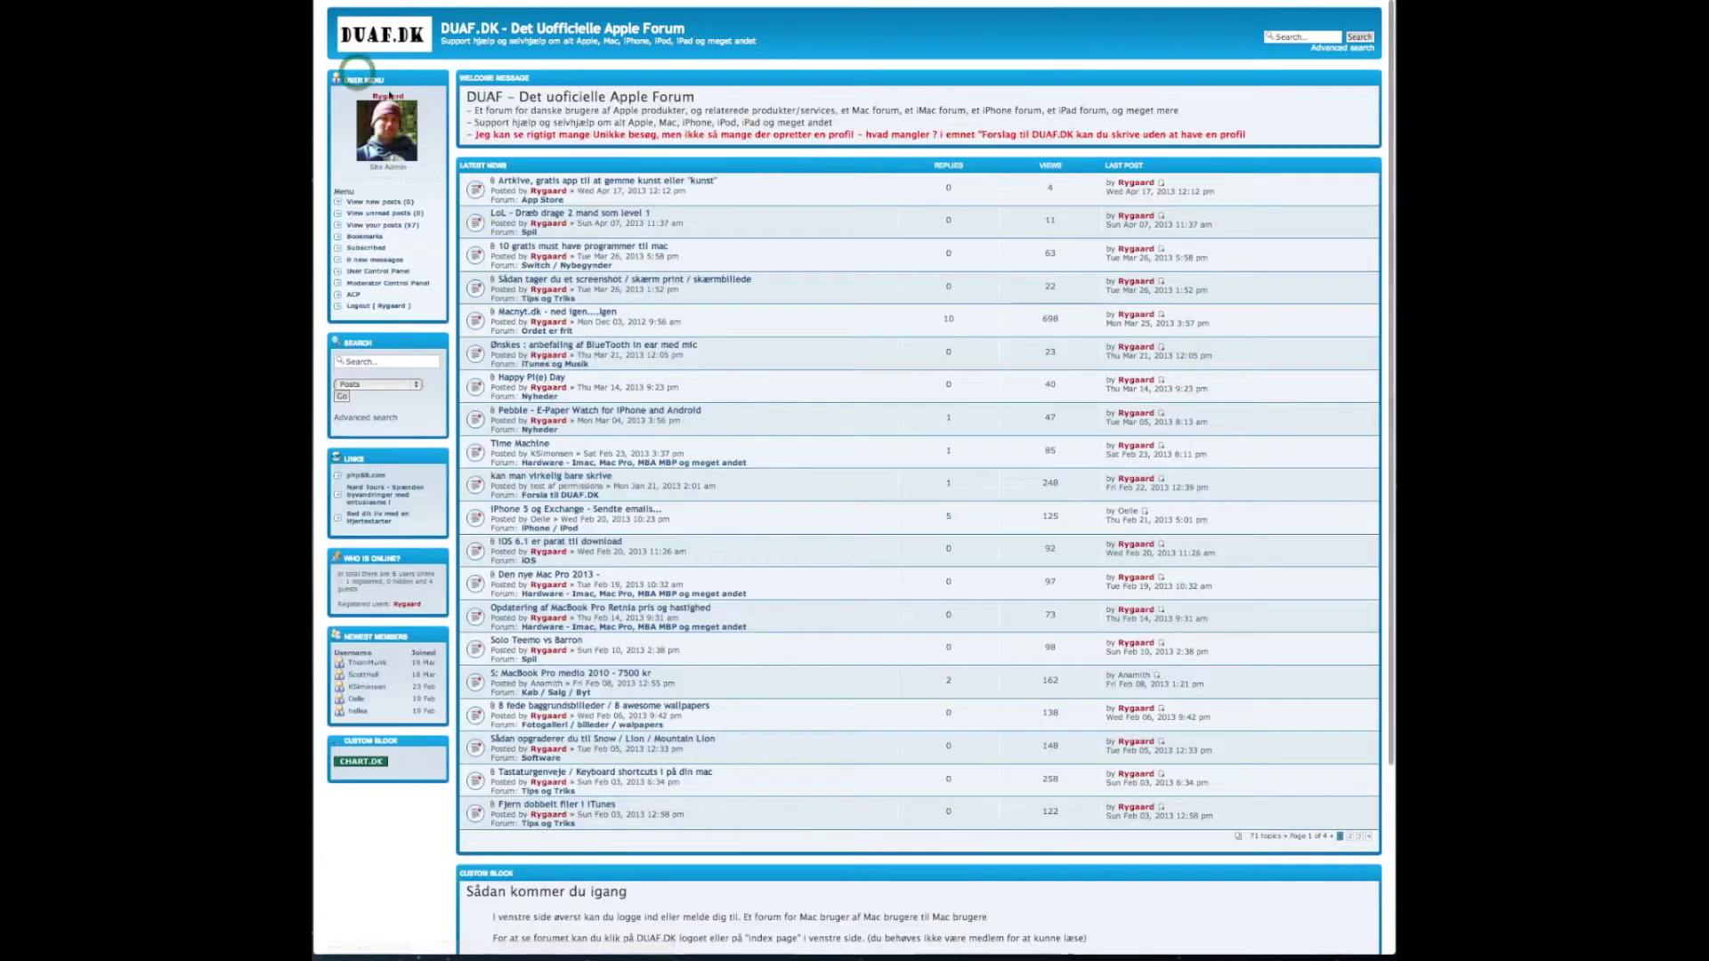
click(659, 247)
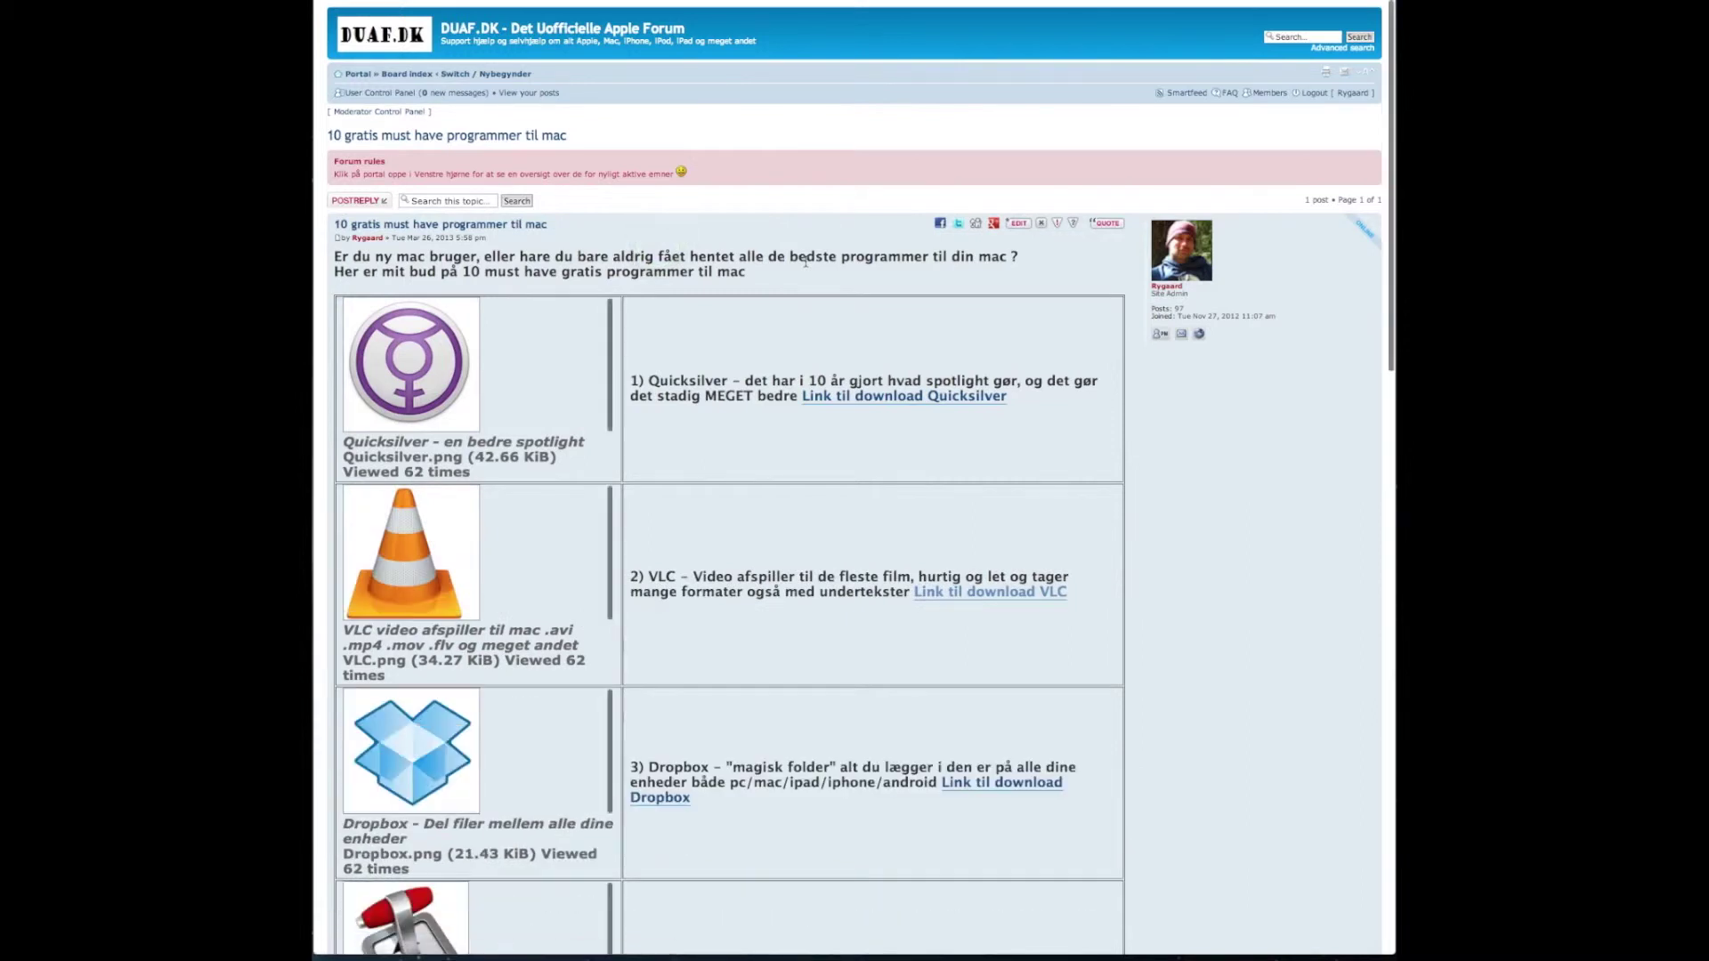
scroll(800, 276, down, 1)
scroll(800, 278, down, 10)
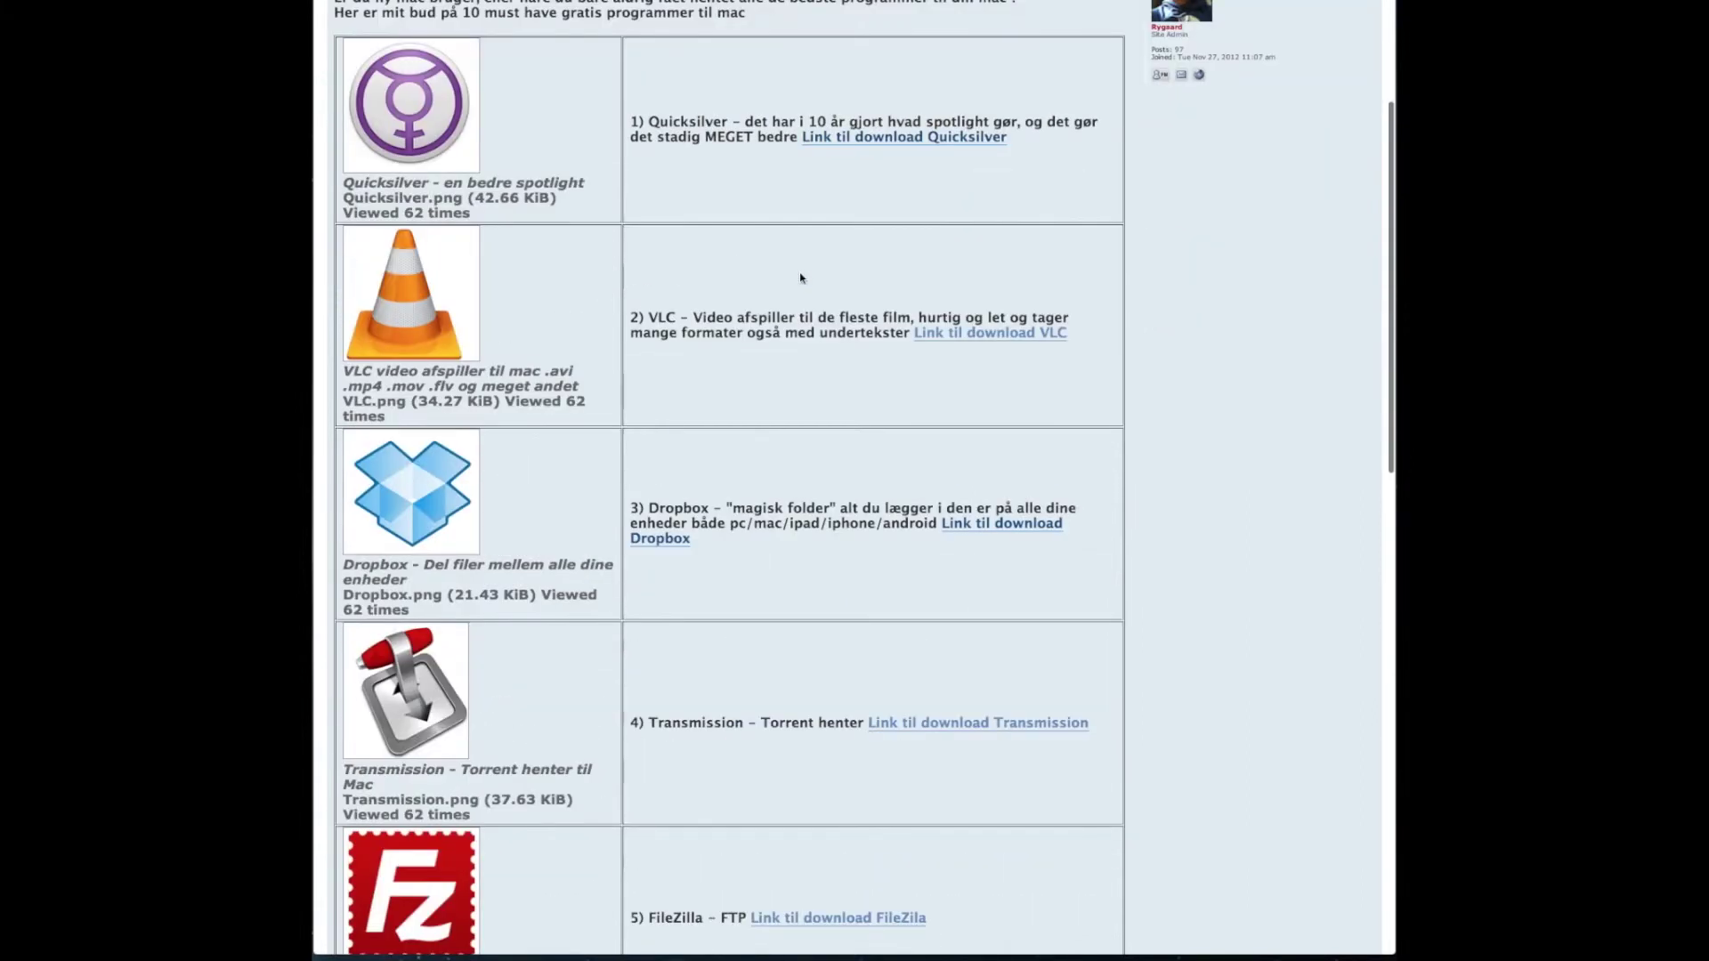
scroll(801, 278, up, 10)
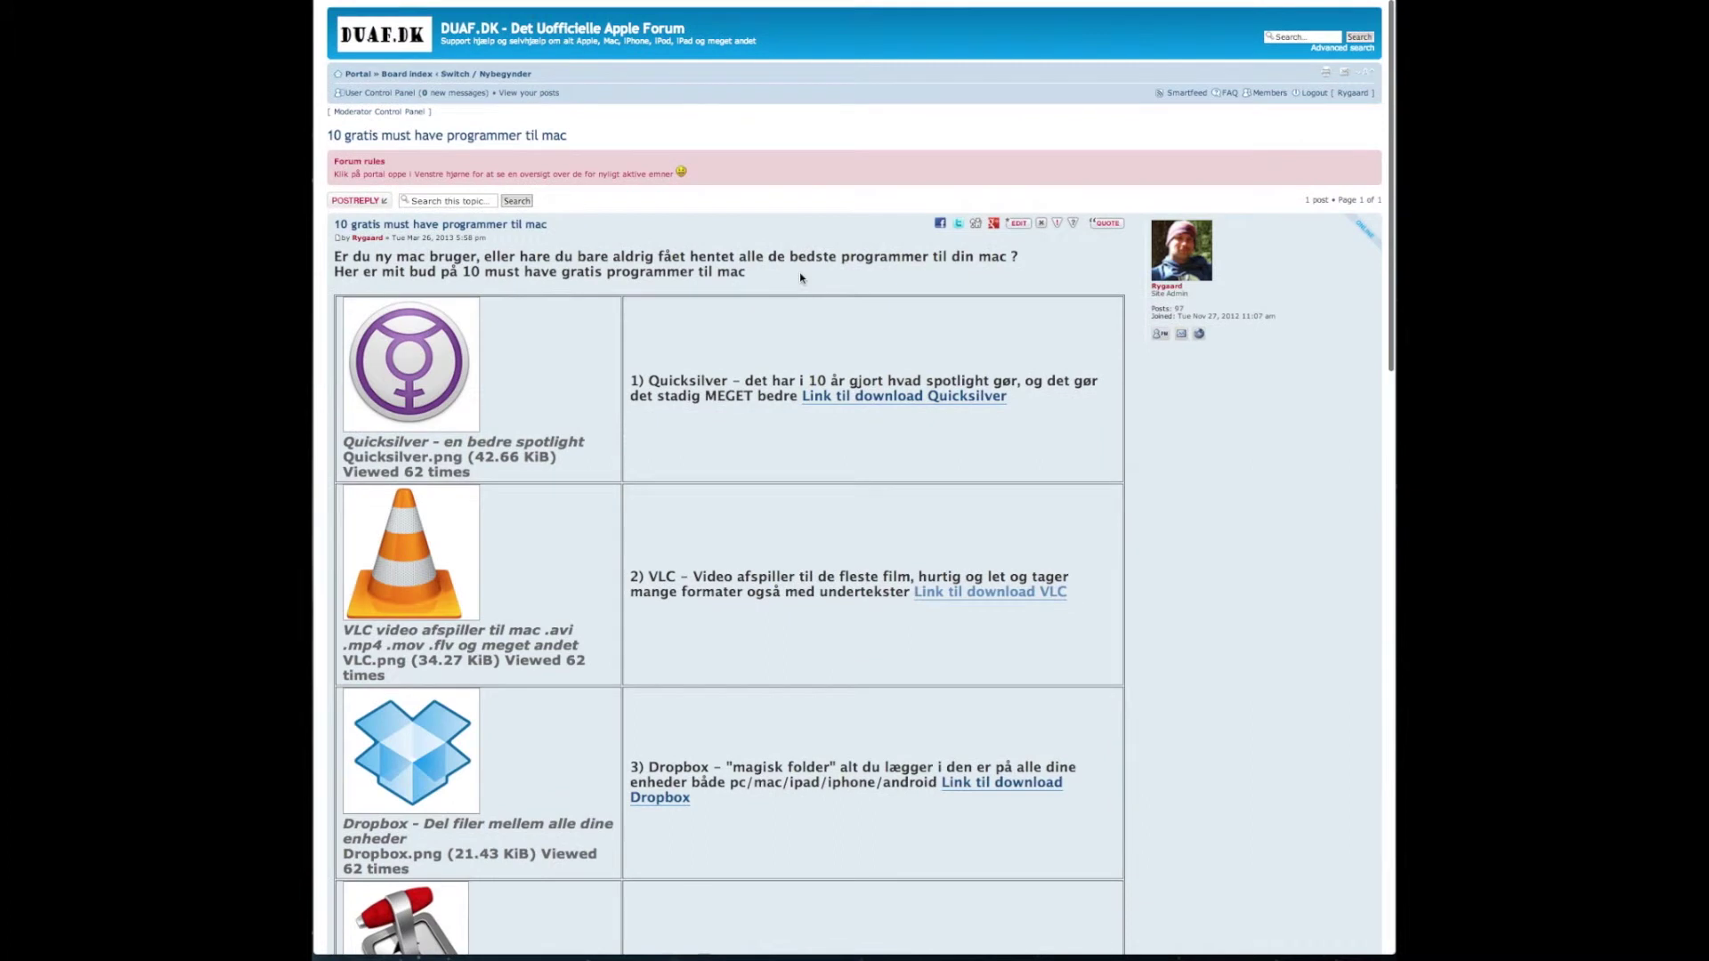
- Review the Word BBCode, selecting the [table] and [/table] lines and the Column 1 header cell
click(710, 633)
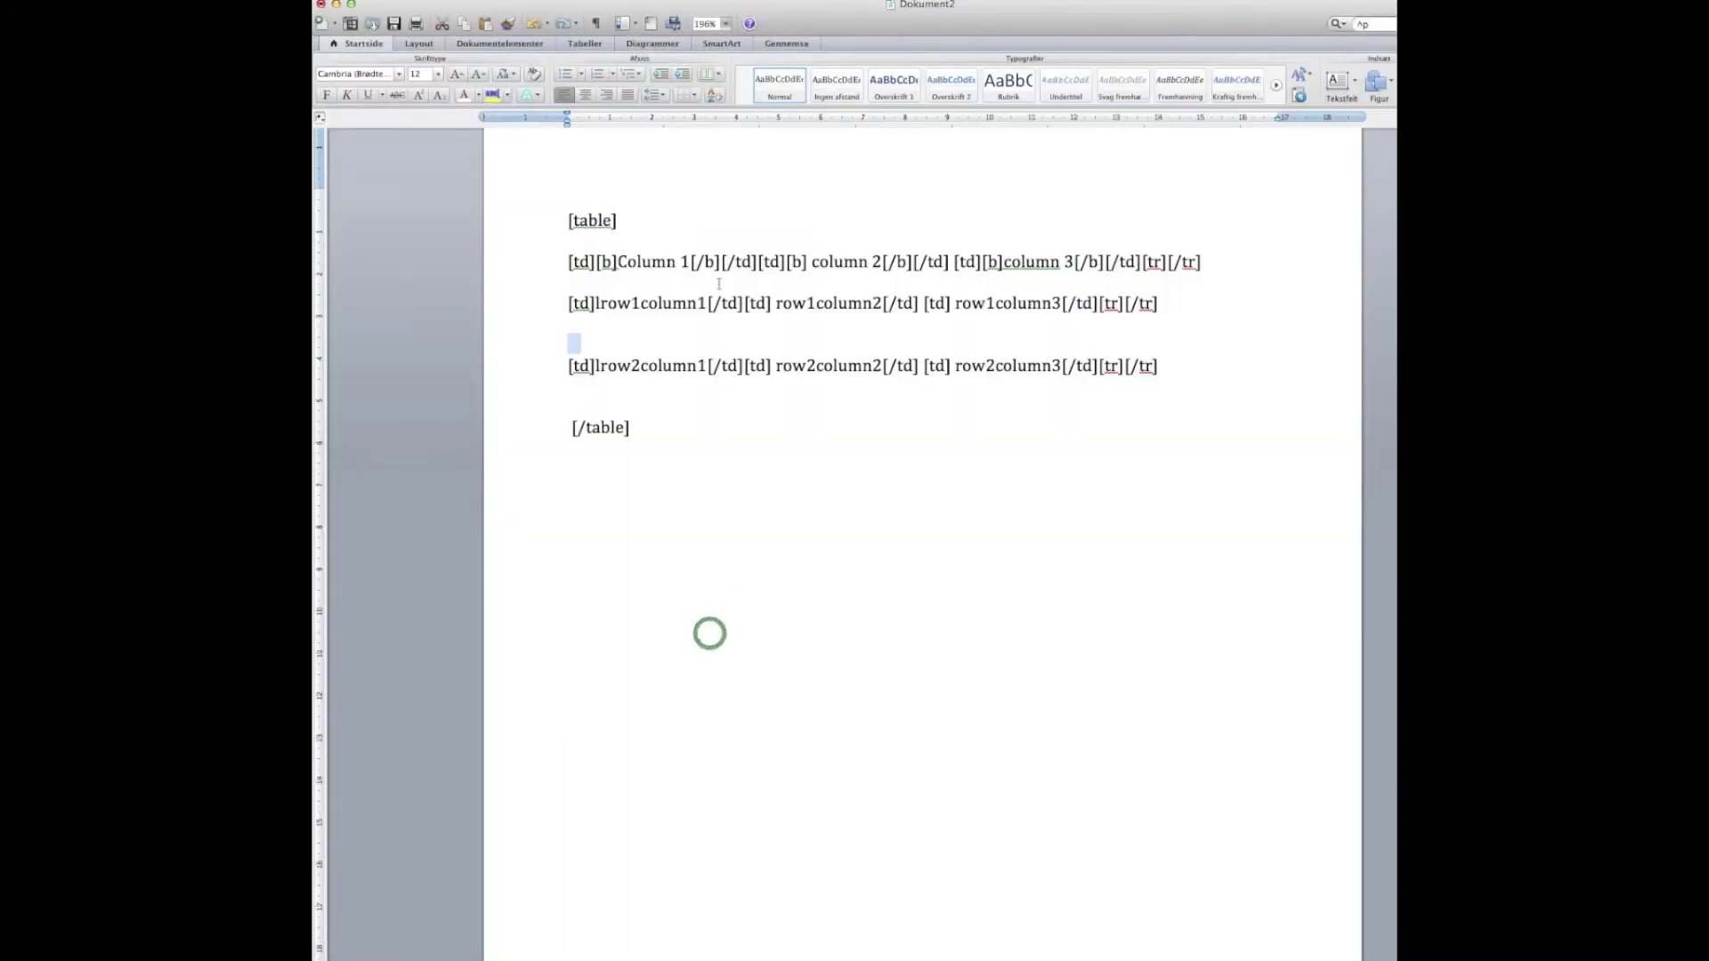
click(679, 233)
double_click(625, 223)
click(625, 223)
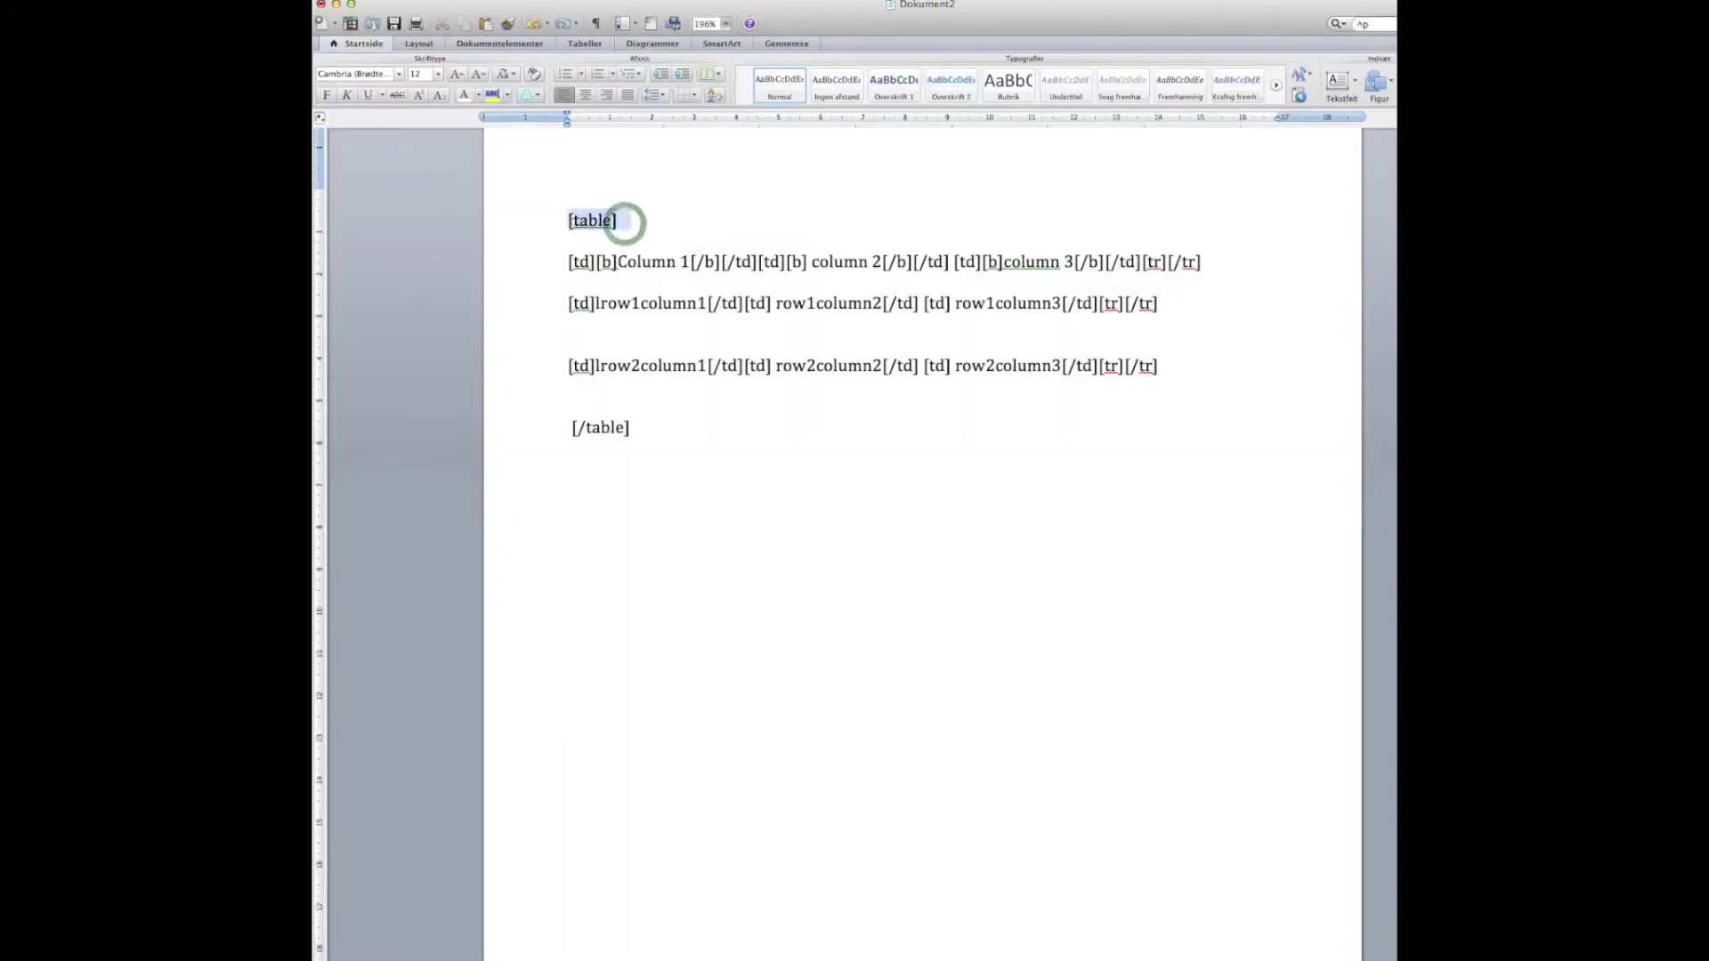
triple_click(646, 426)
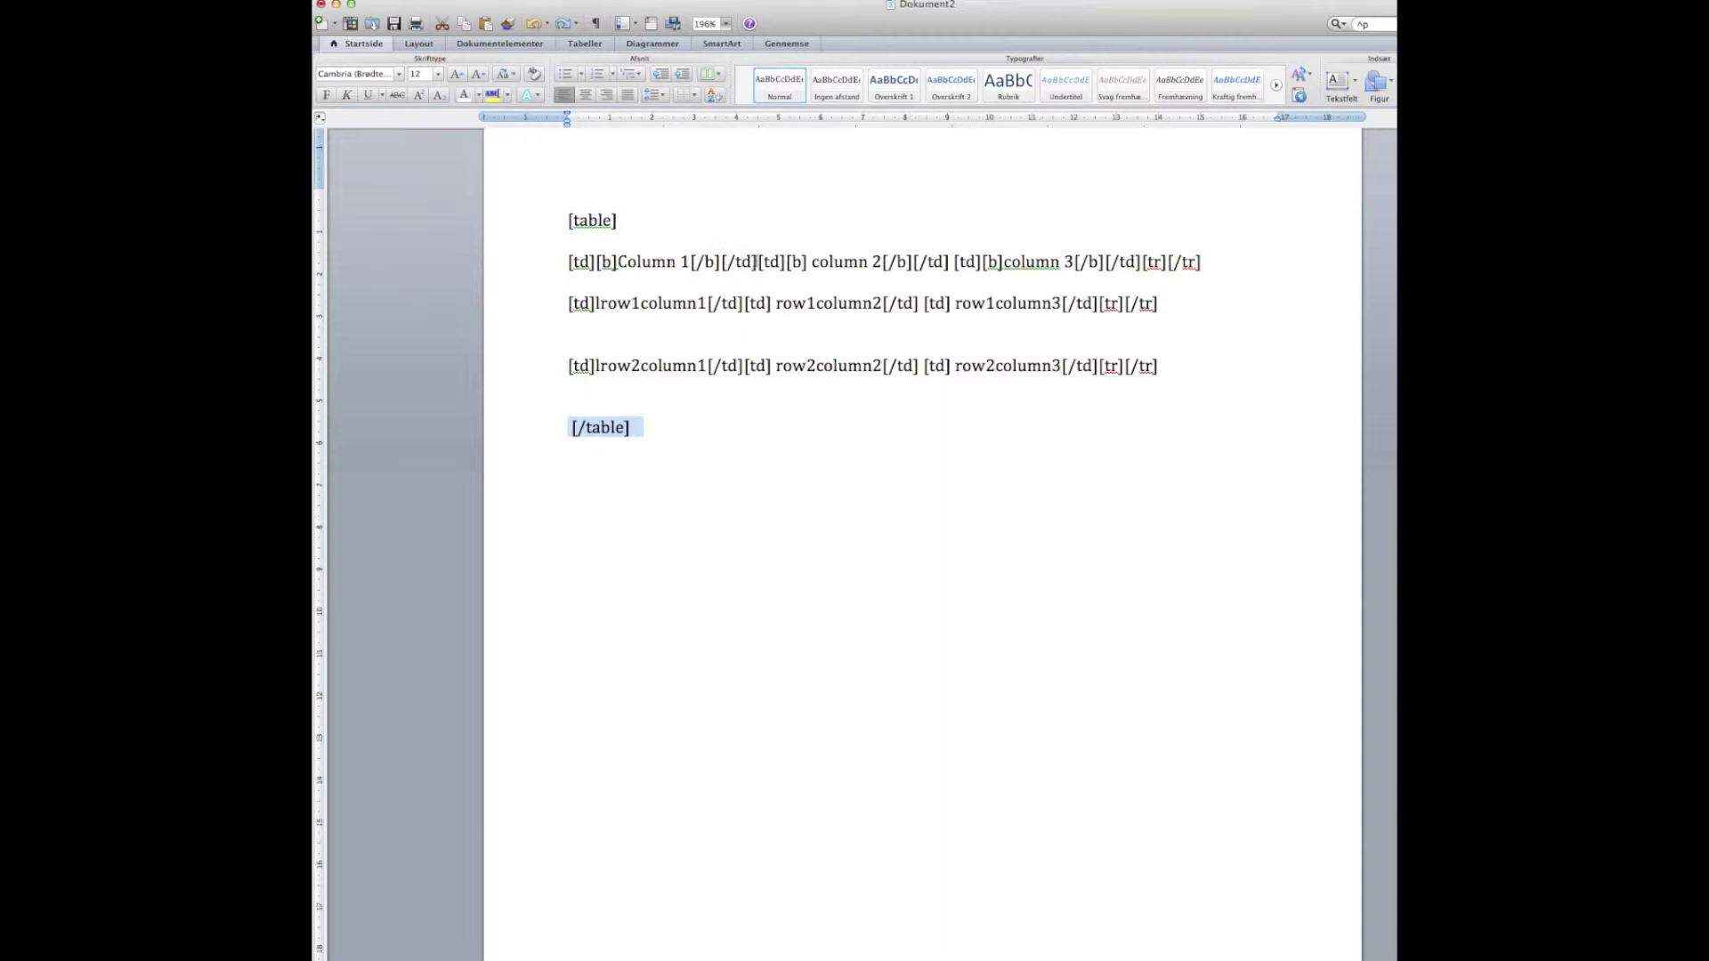
drag(758, 261, 564, 270)
click(566, 267)
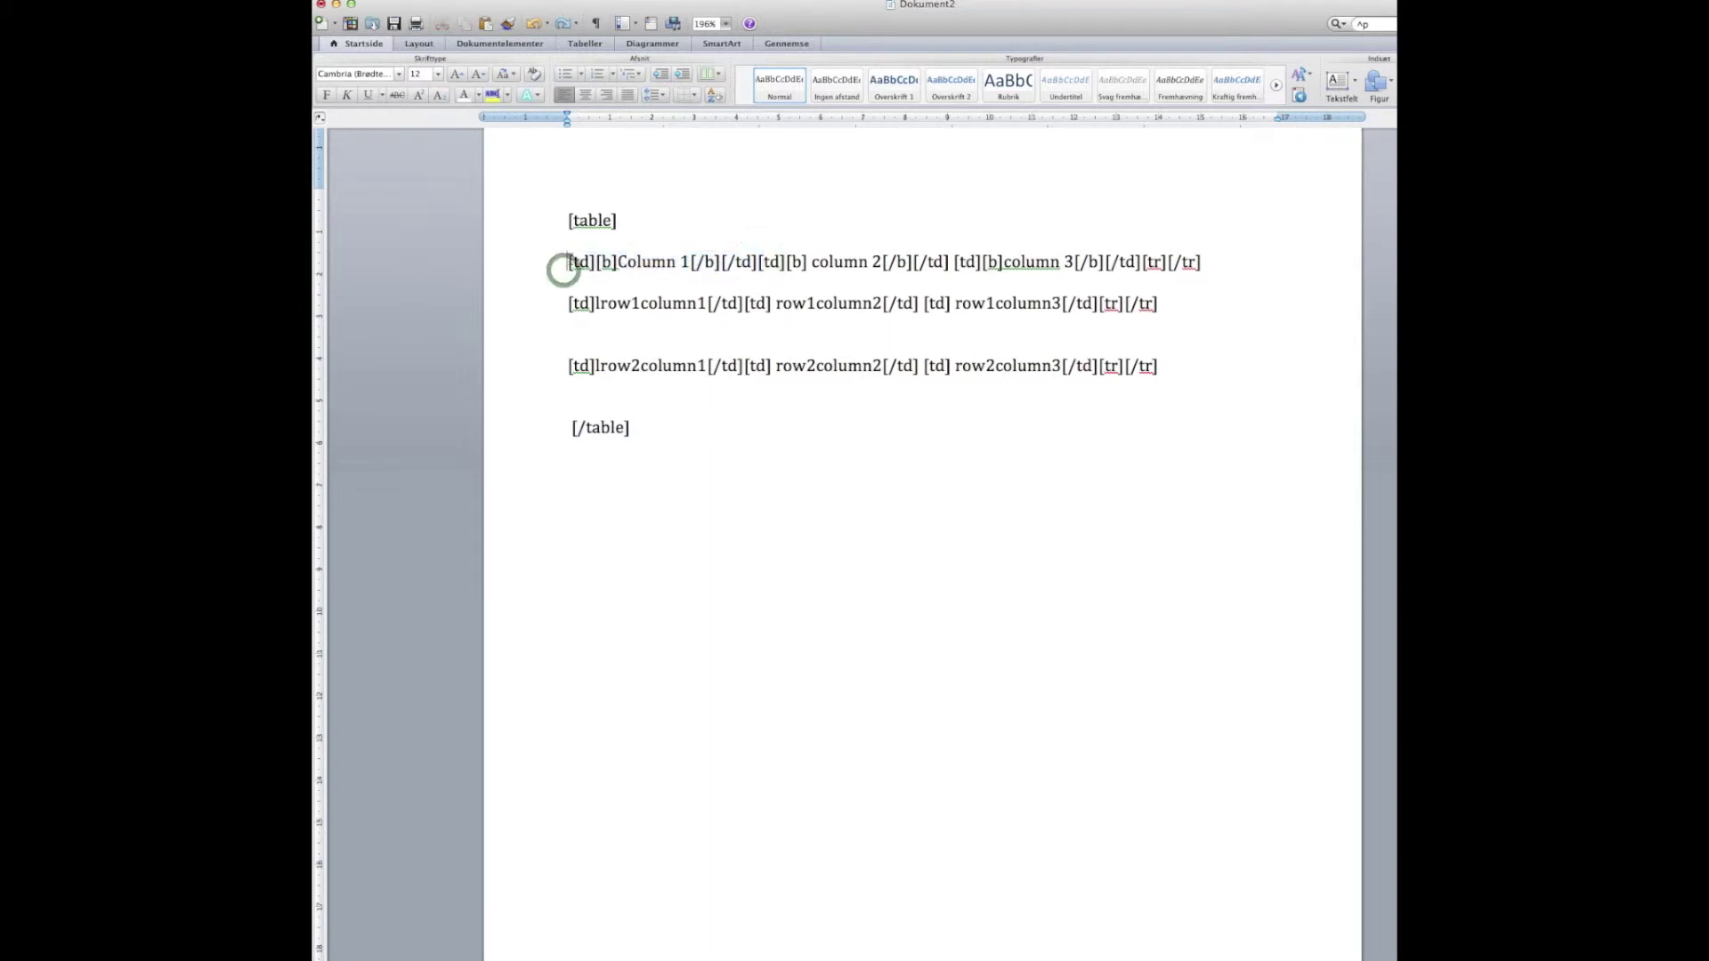
drag(708, 252, 756, 261)
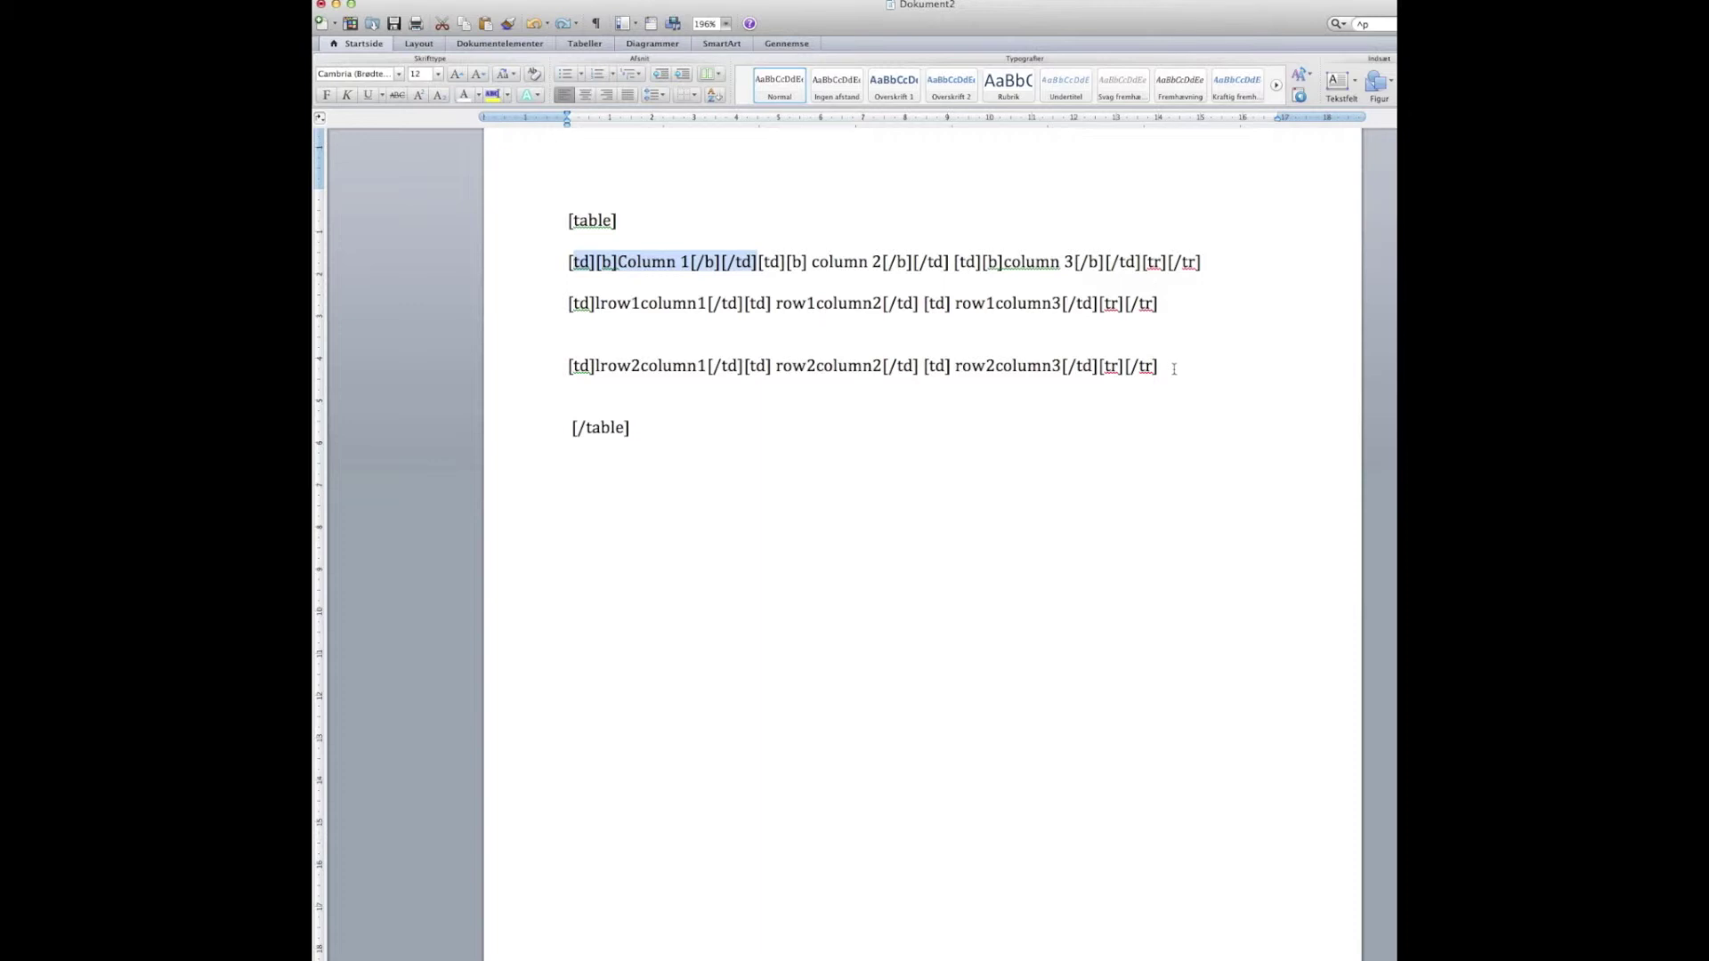
click(579, 395)
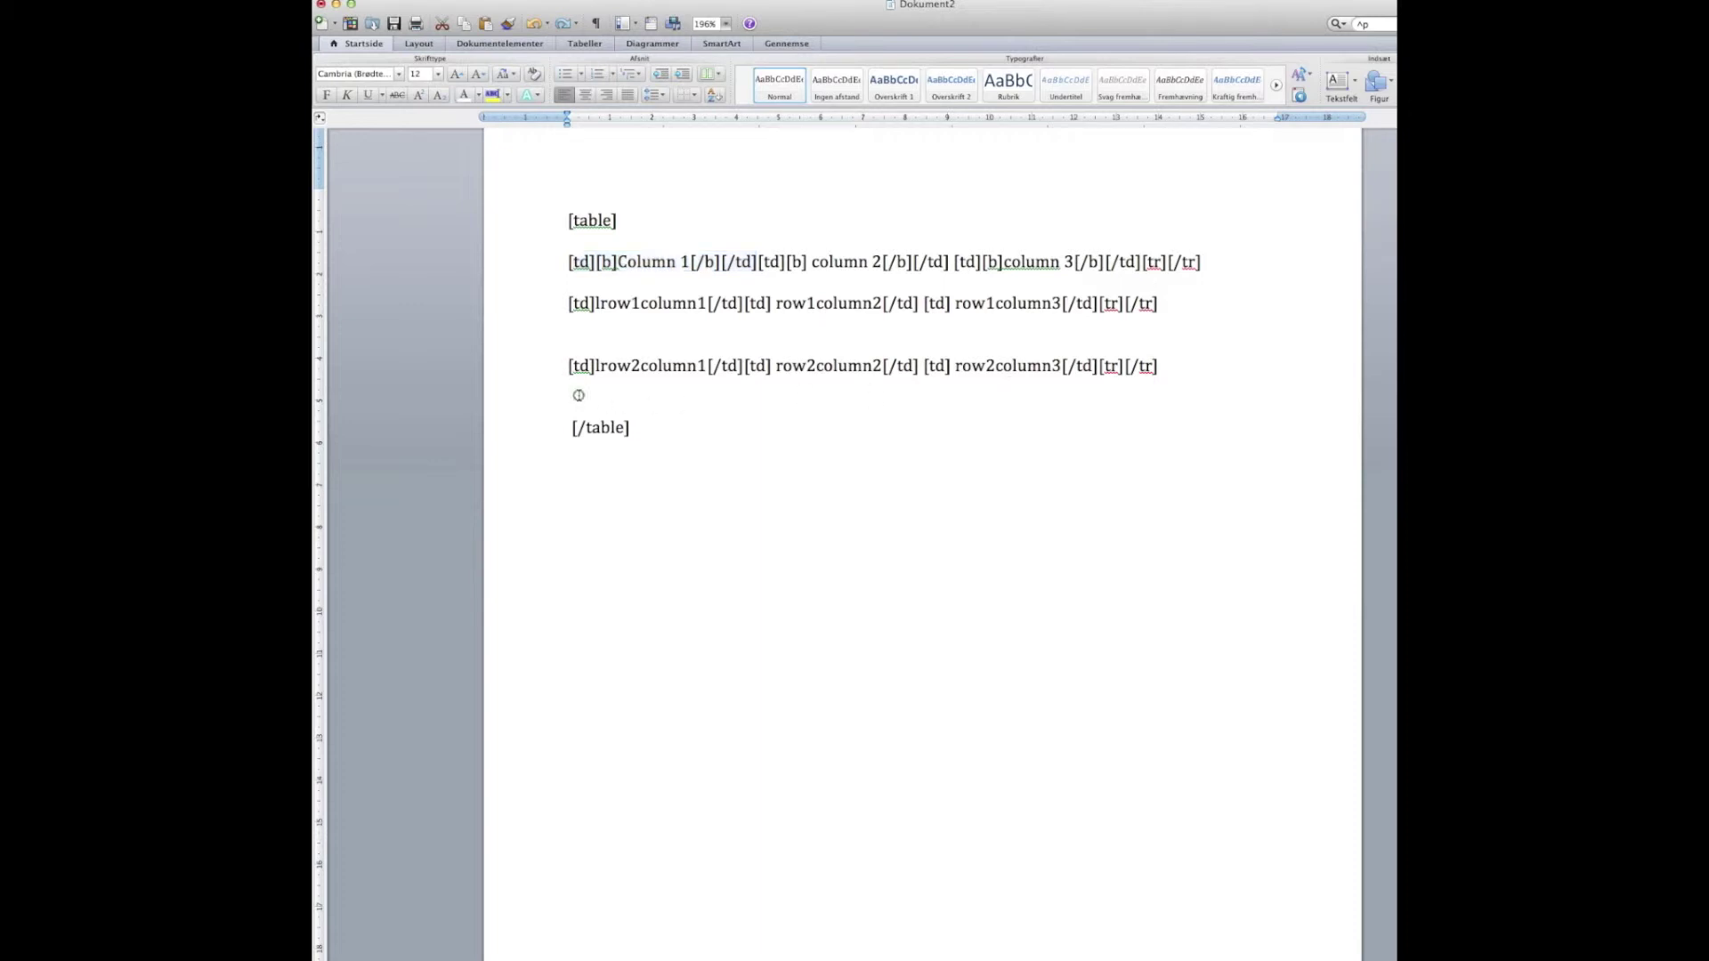
- Duplicate the row-2 BBCode line onto the blank line below it
drag(1169, 368, 591, 370)
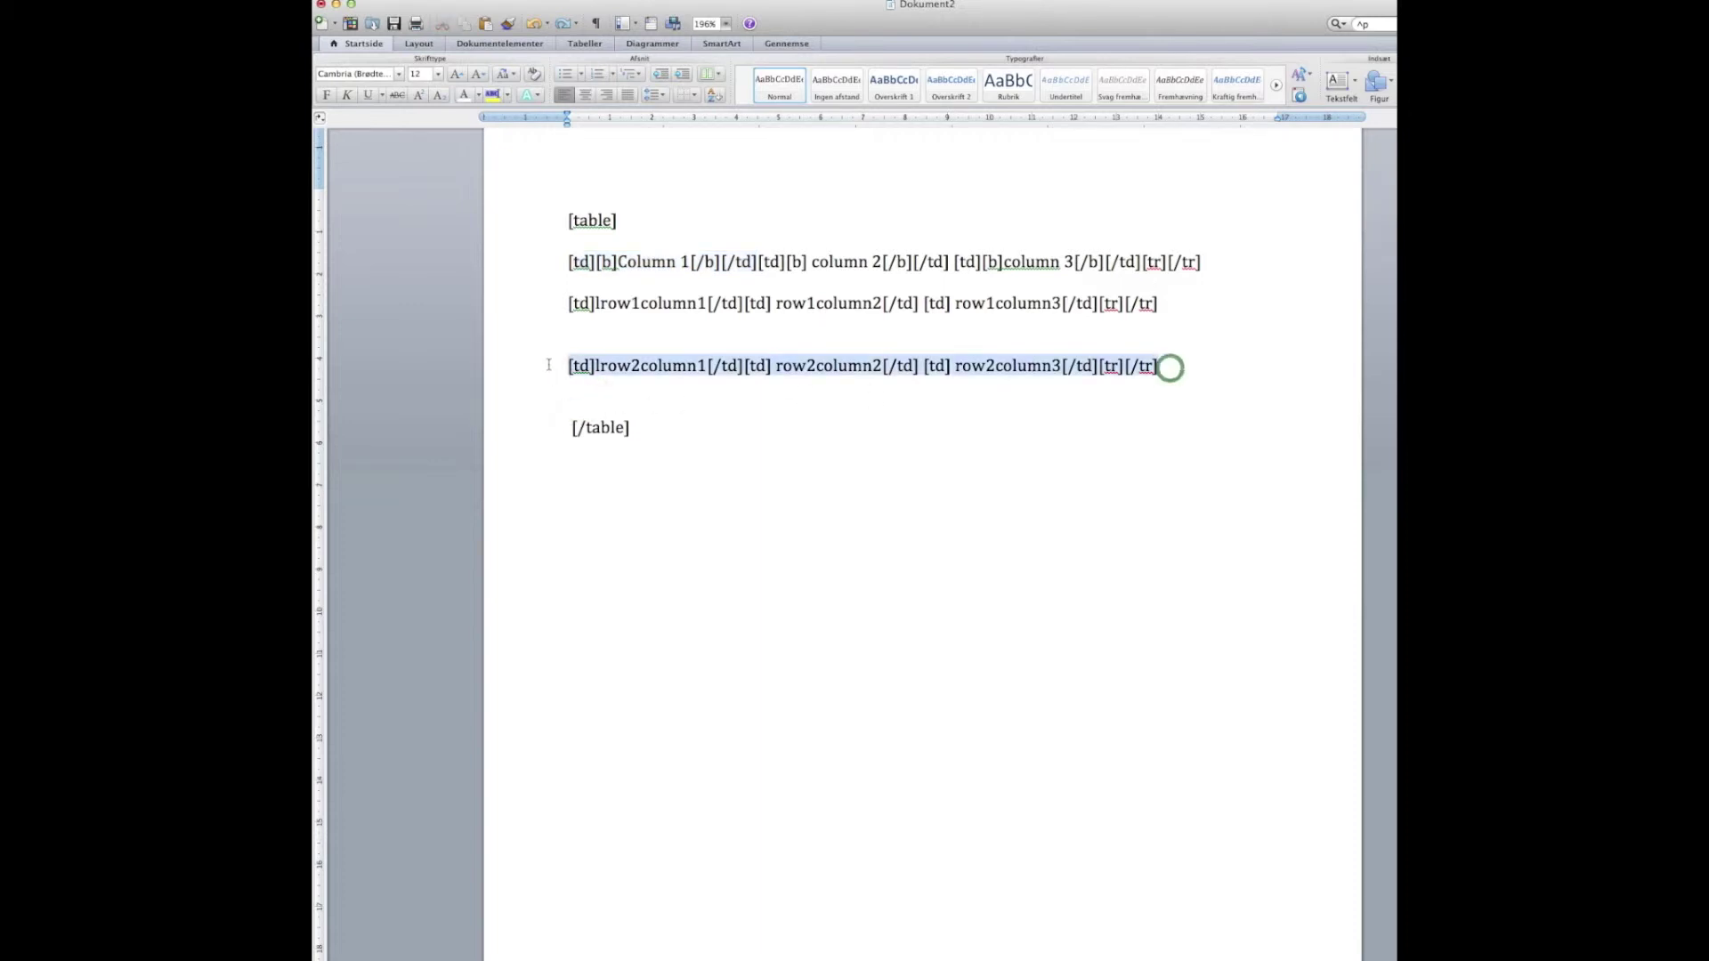
key(super+c)
click(599, 386)
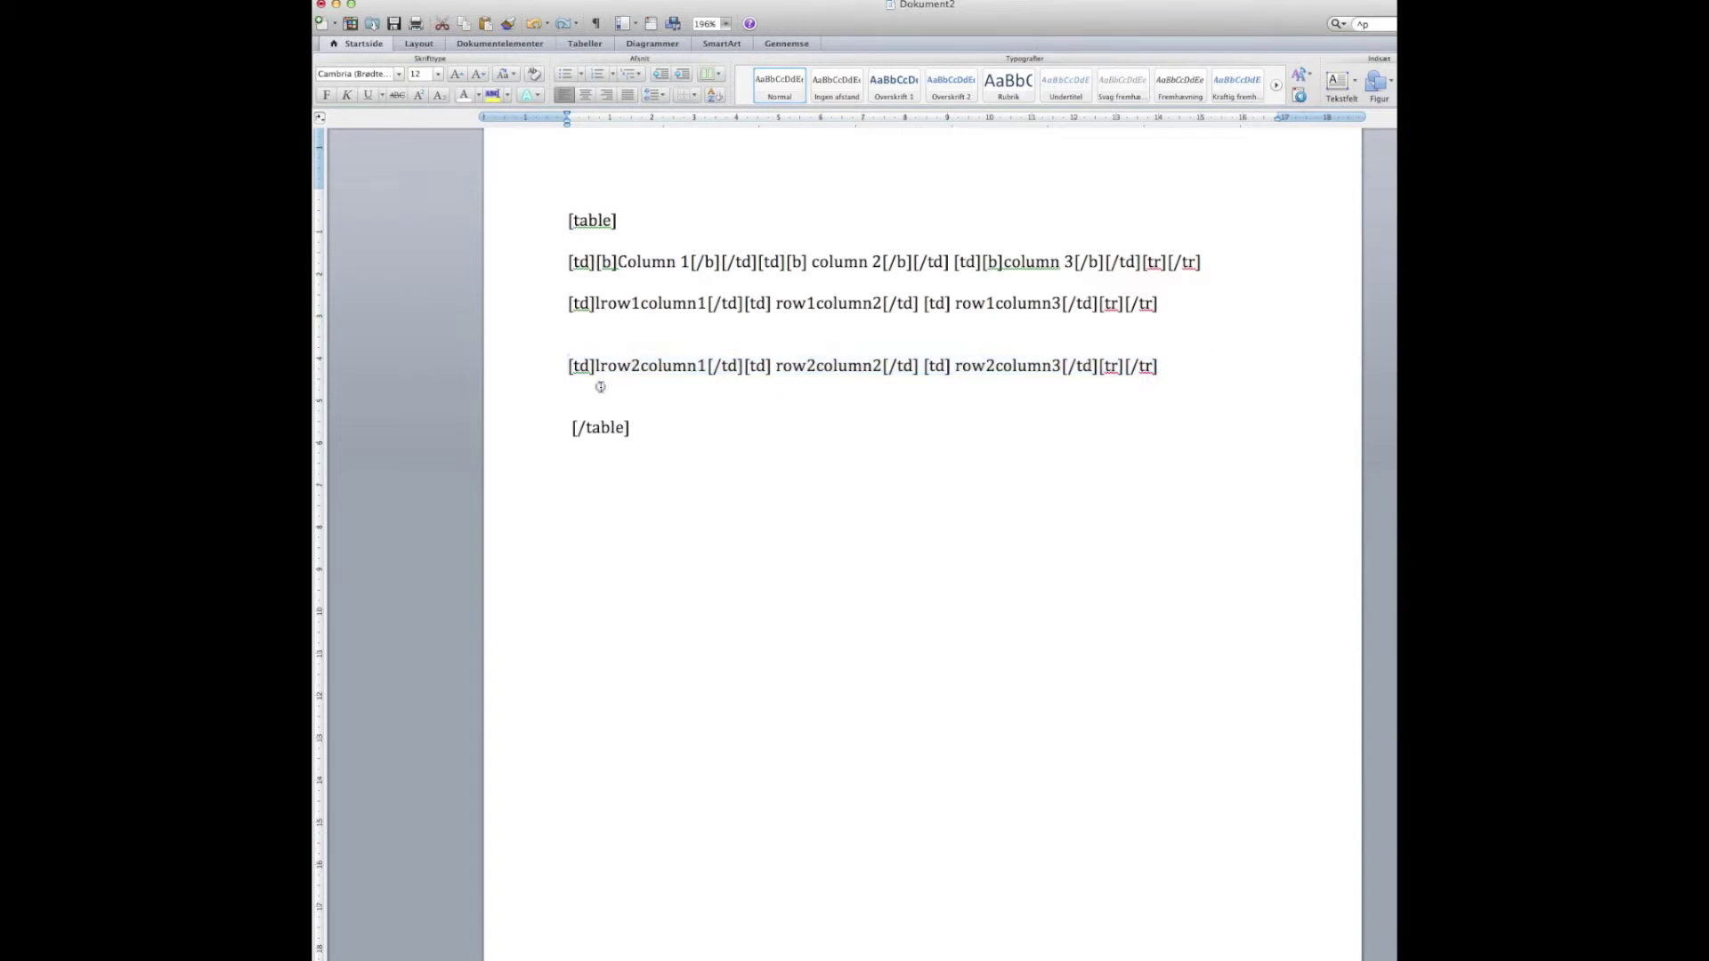
key(super+v)
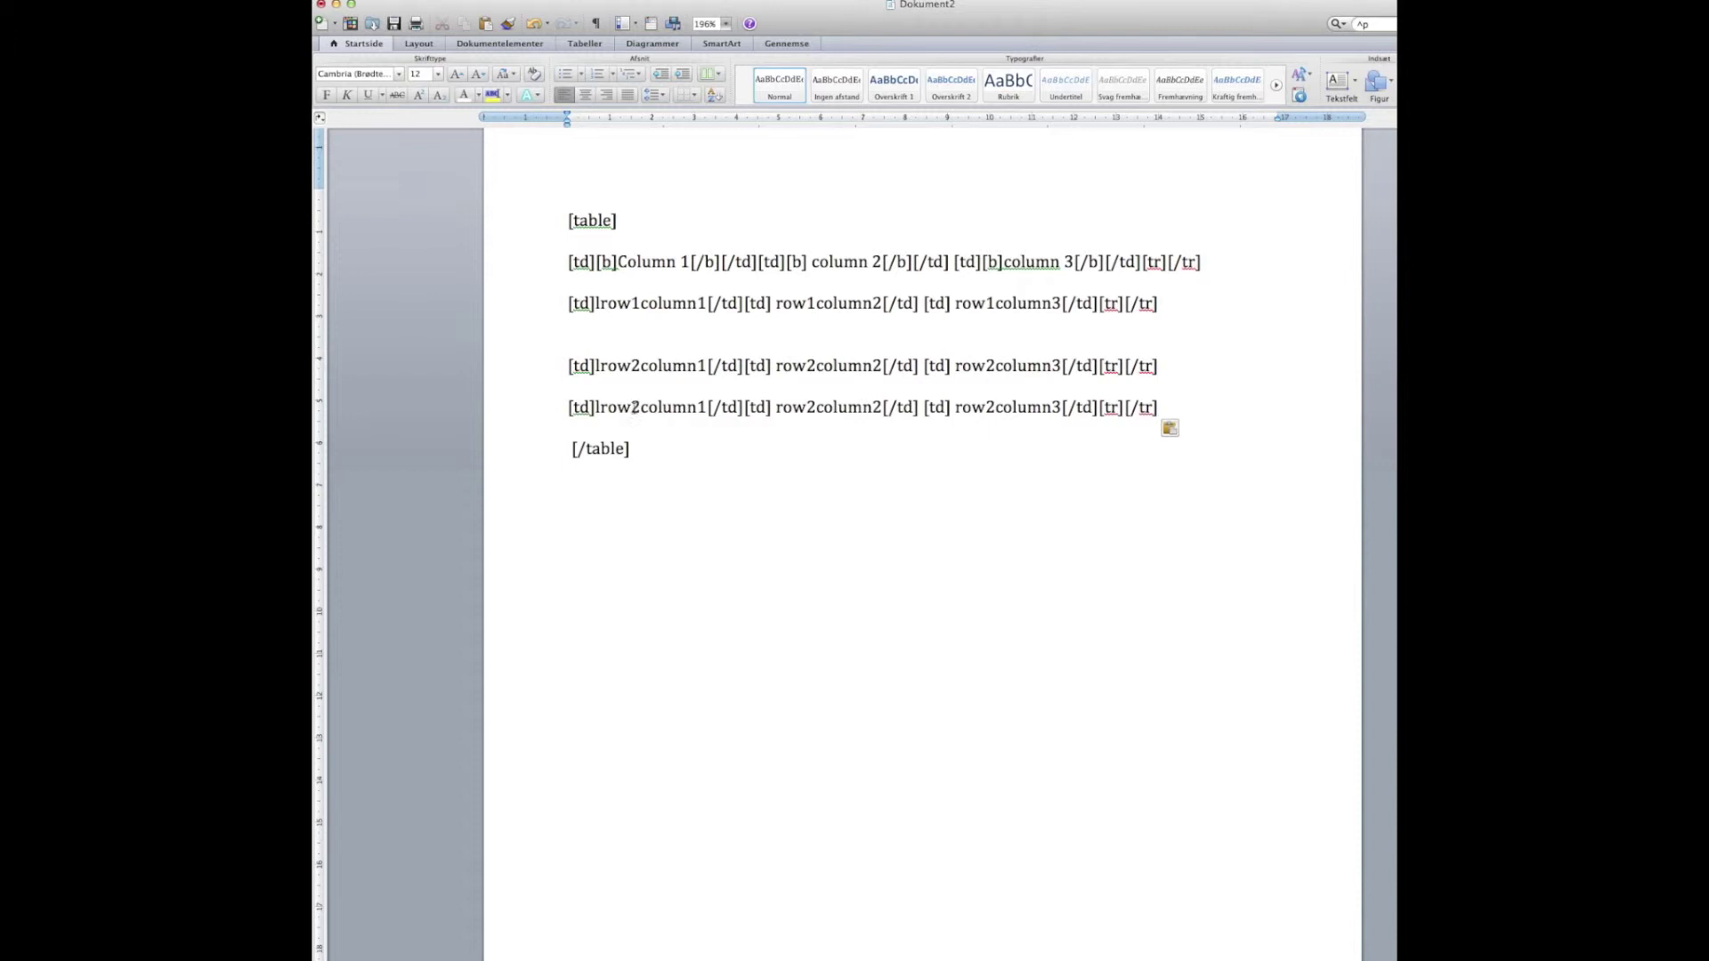
- Change the new row's cells to row3column1, row3column2 and row3column3
drag(632, 407, 641, 407)
text(3)
drag(805, 407, 816, 407)
text(3)
drag(980, 407, 990, 407)
text(3)
click(810, 488)
click(709, 456)
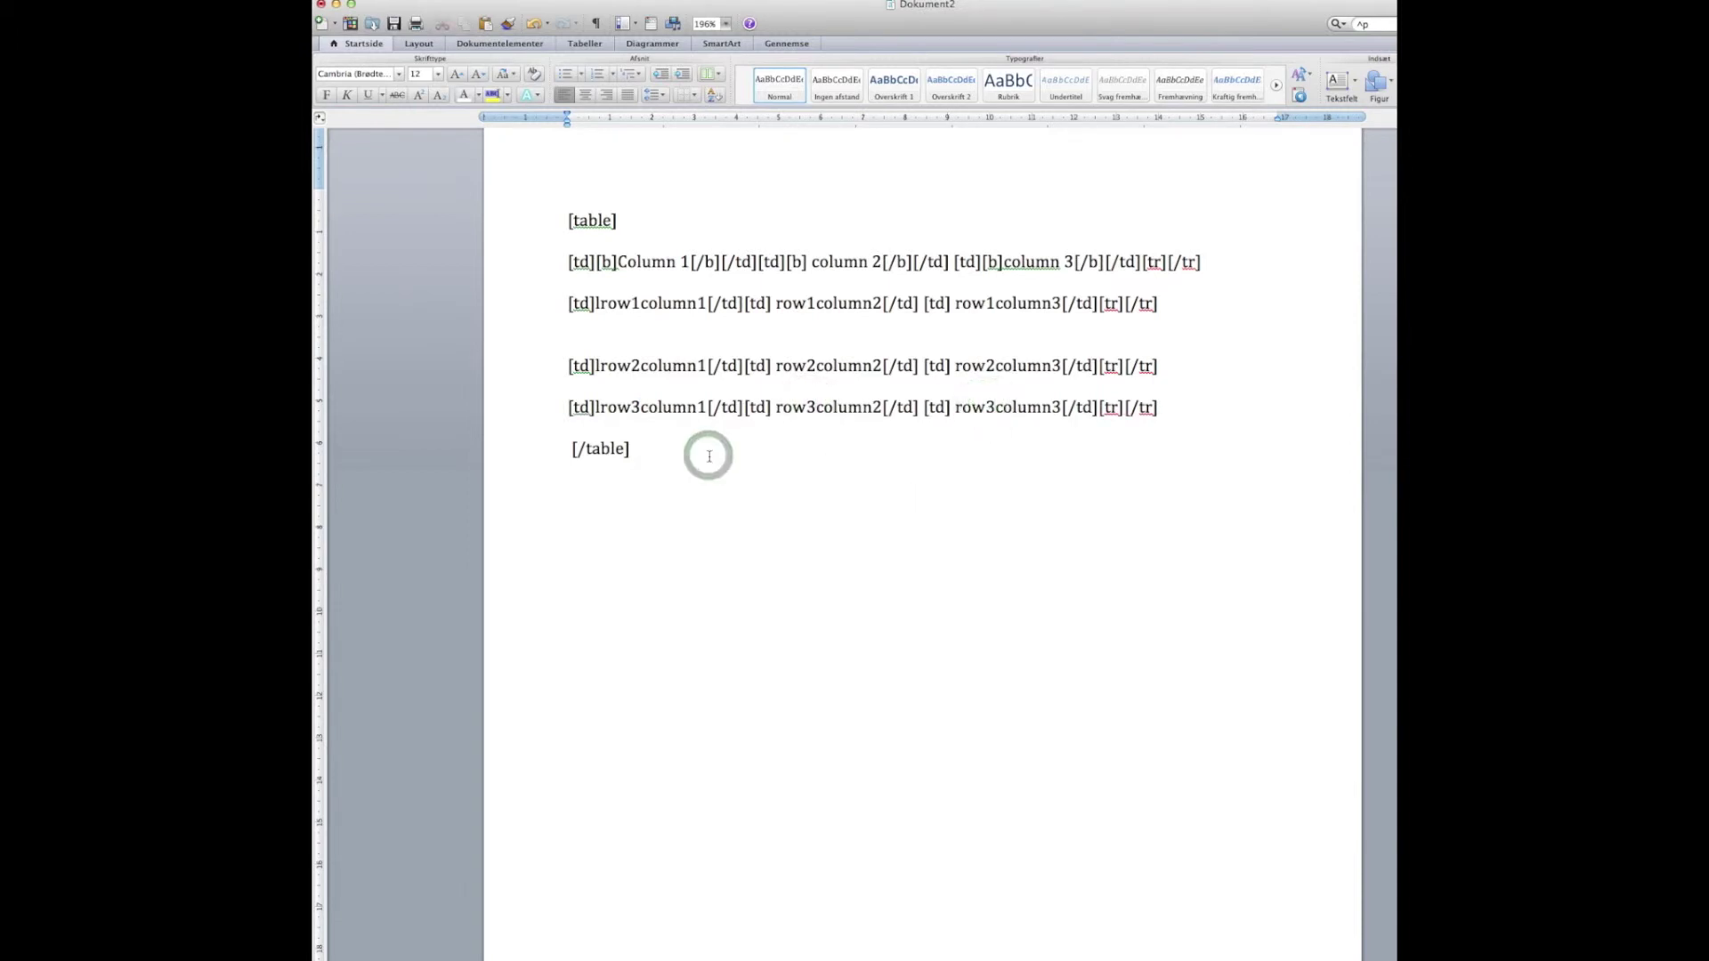
- Remove every line break from the BBCode by replacing ^p with nothing
key(super+shift+h)
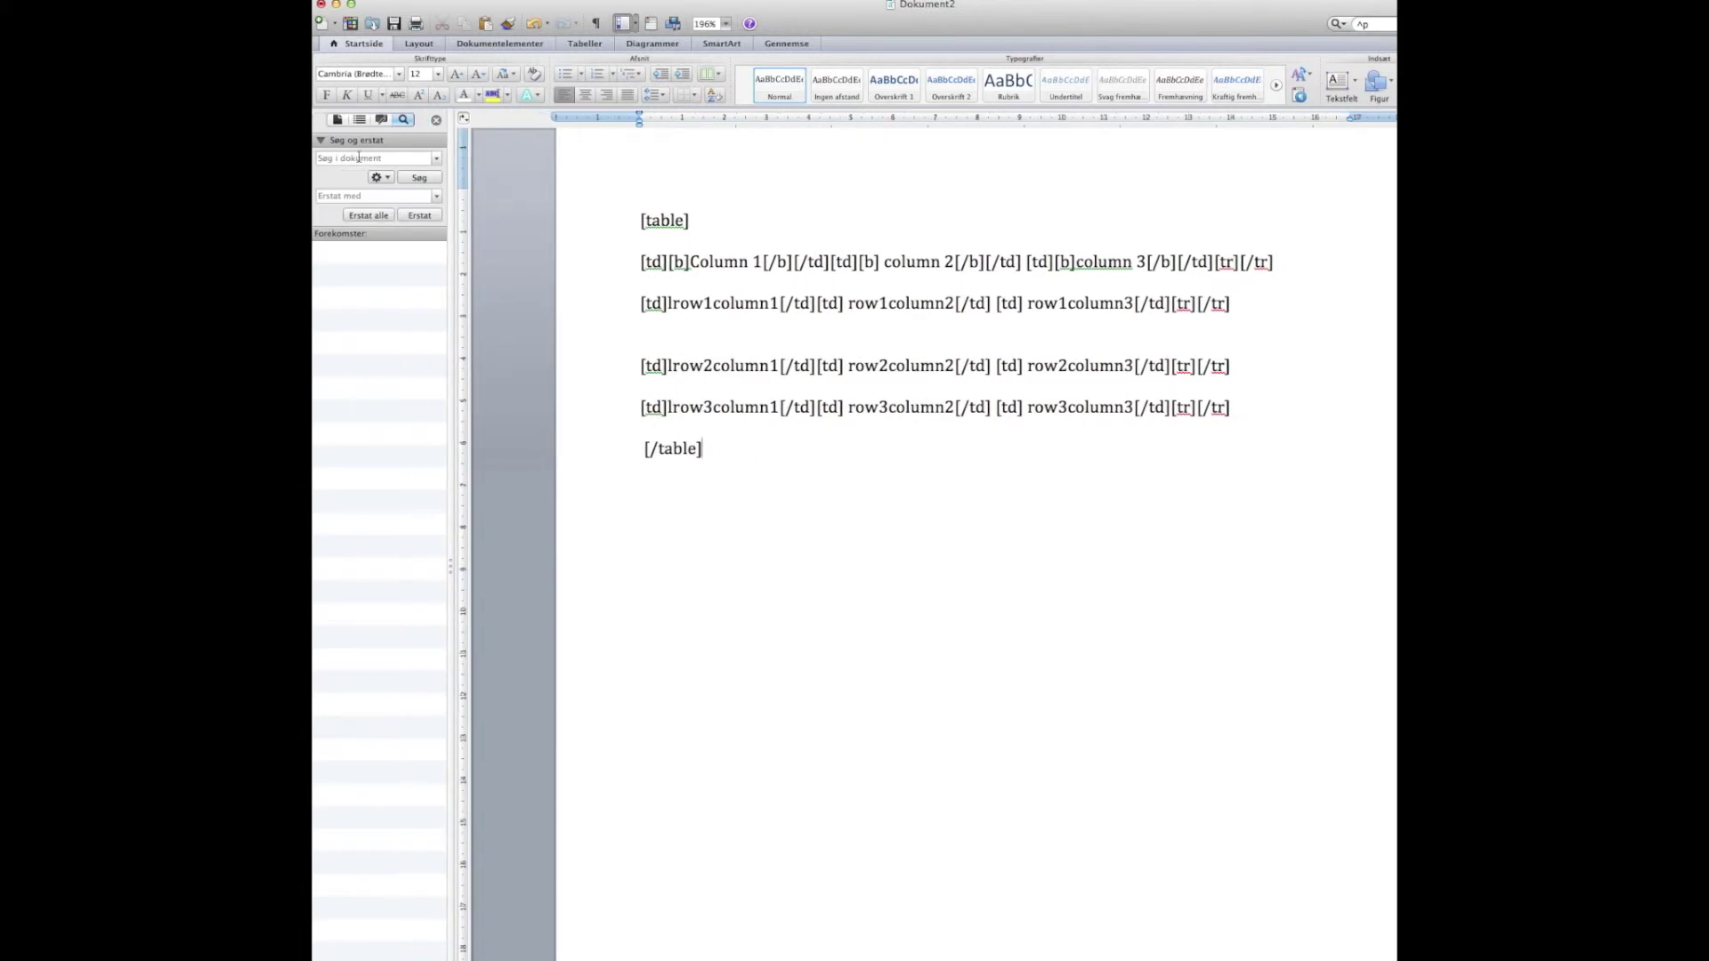
click(357, 156)
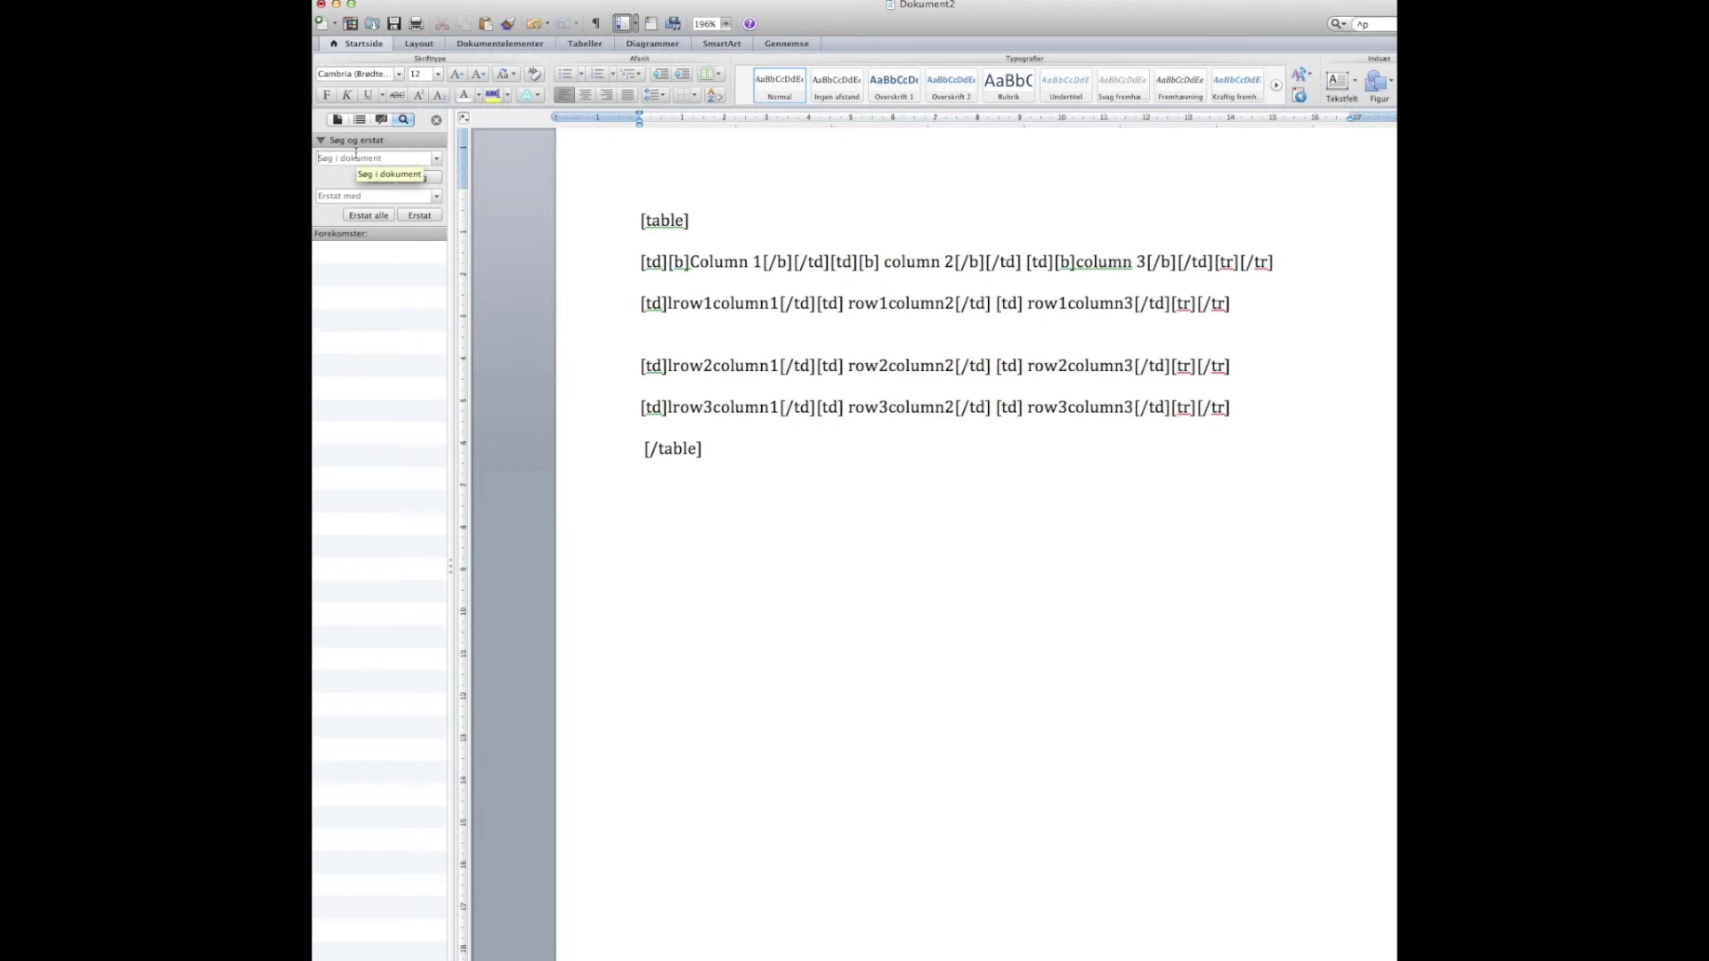
text(^p)
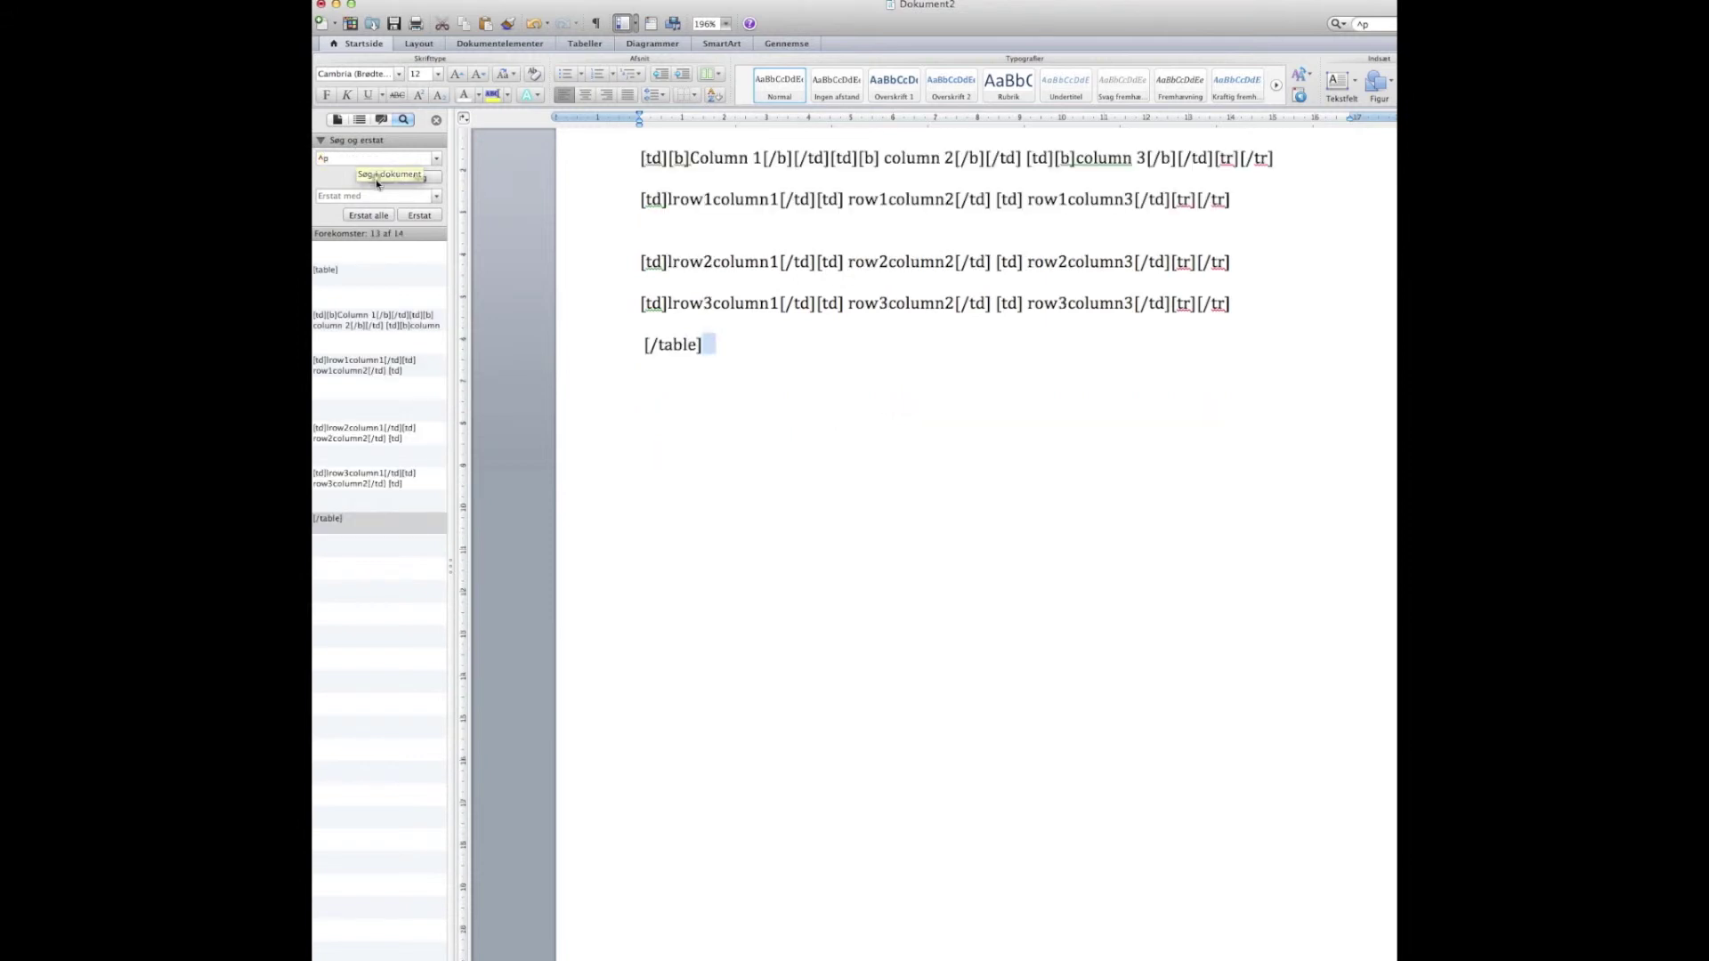
click(369, 215)
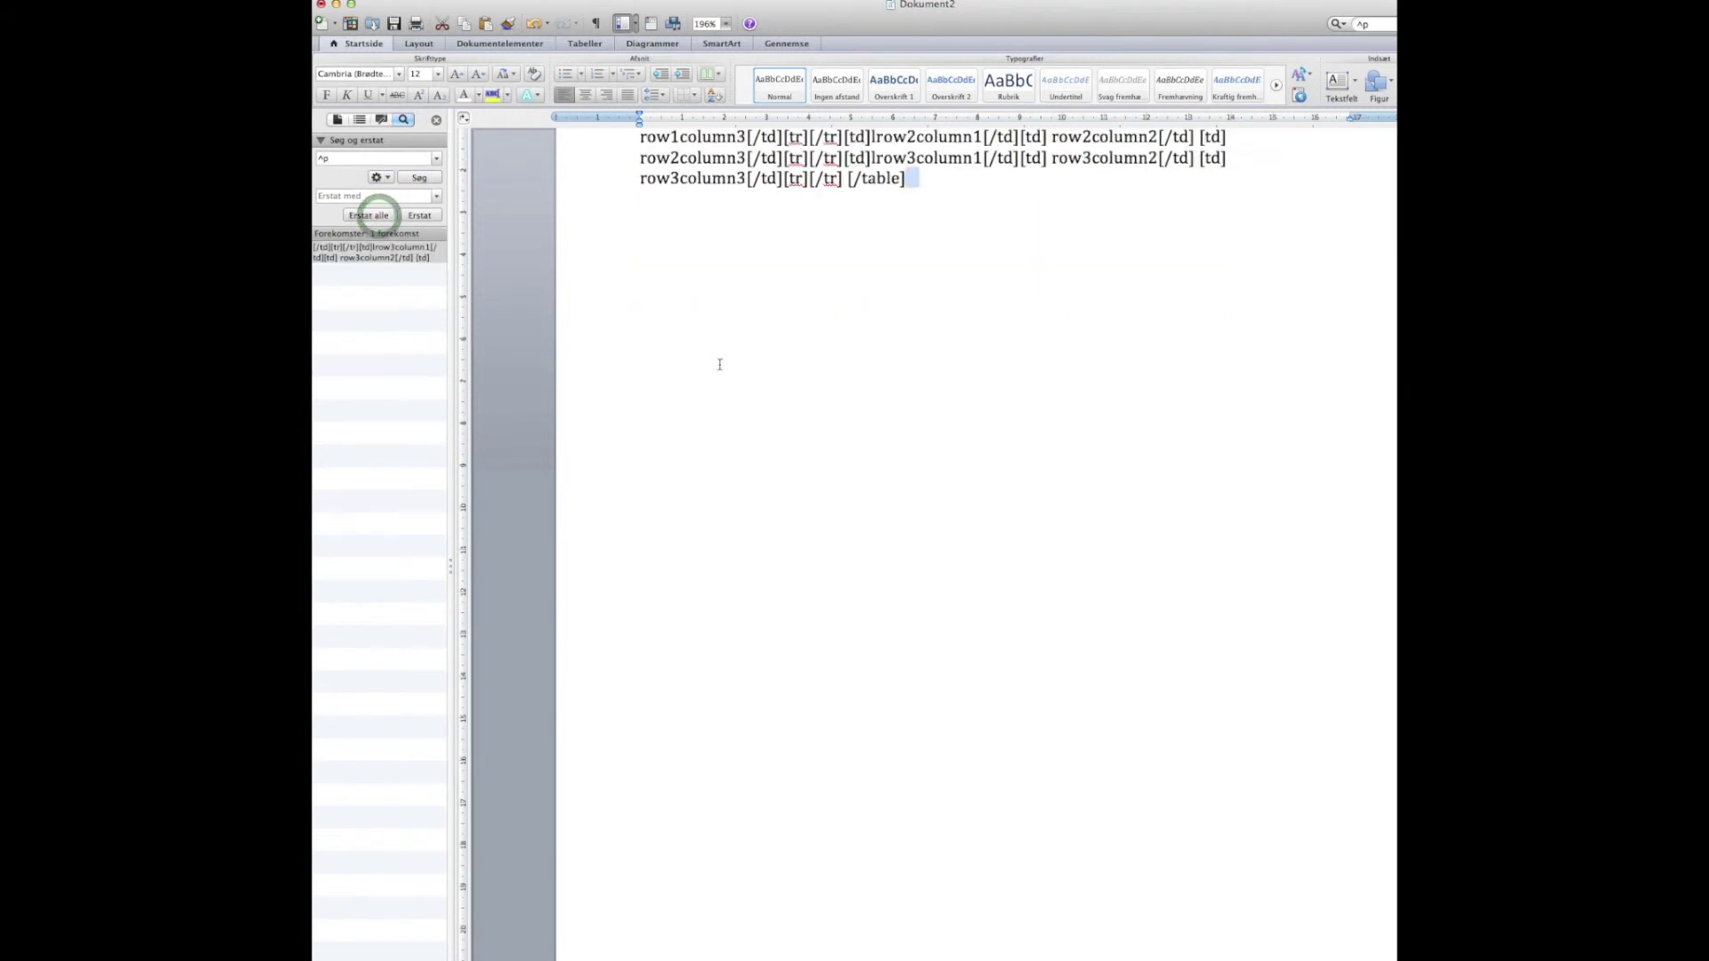
- Replace all spaces with nothing and select the resulting single-line table BBCode
scroll(717, 362, up, 5)
scroll(655, 336, up, 1)
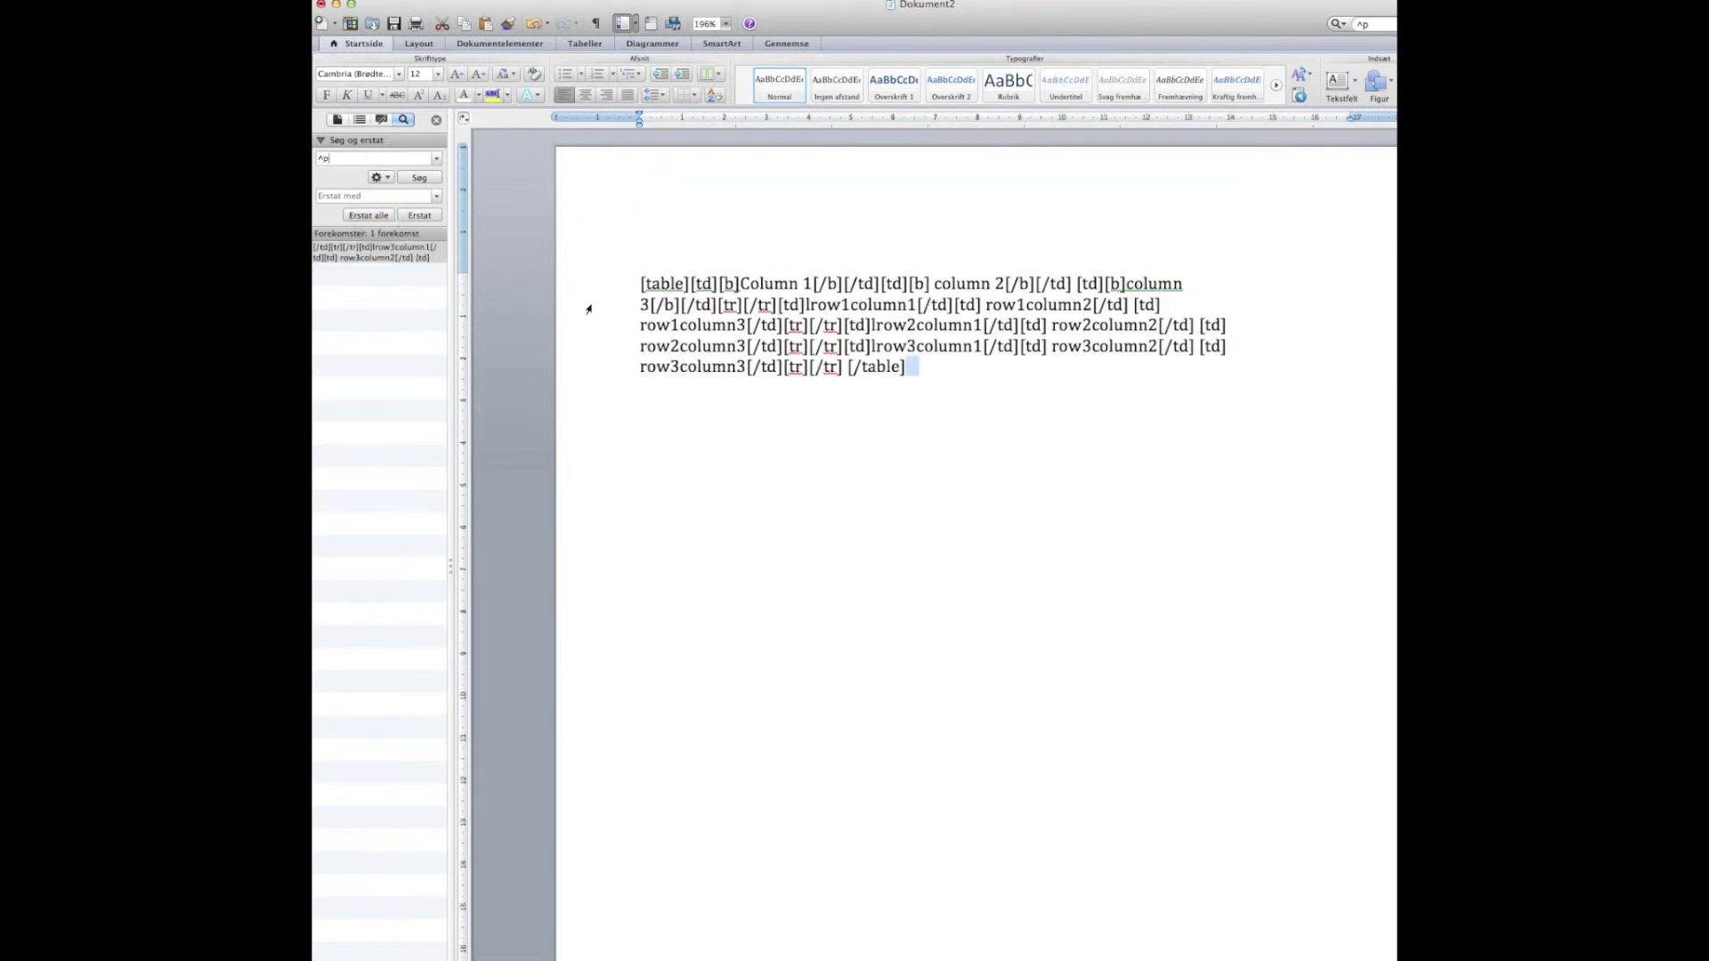
double_click(358, 158)
click(368, 216)
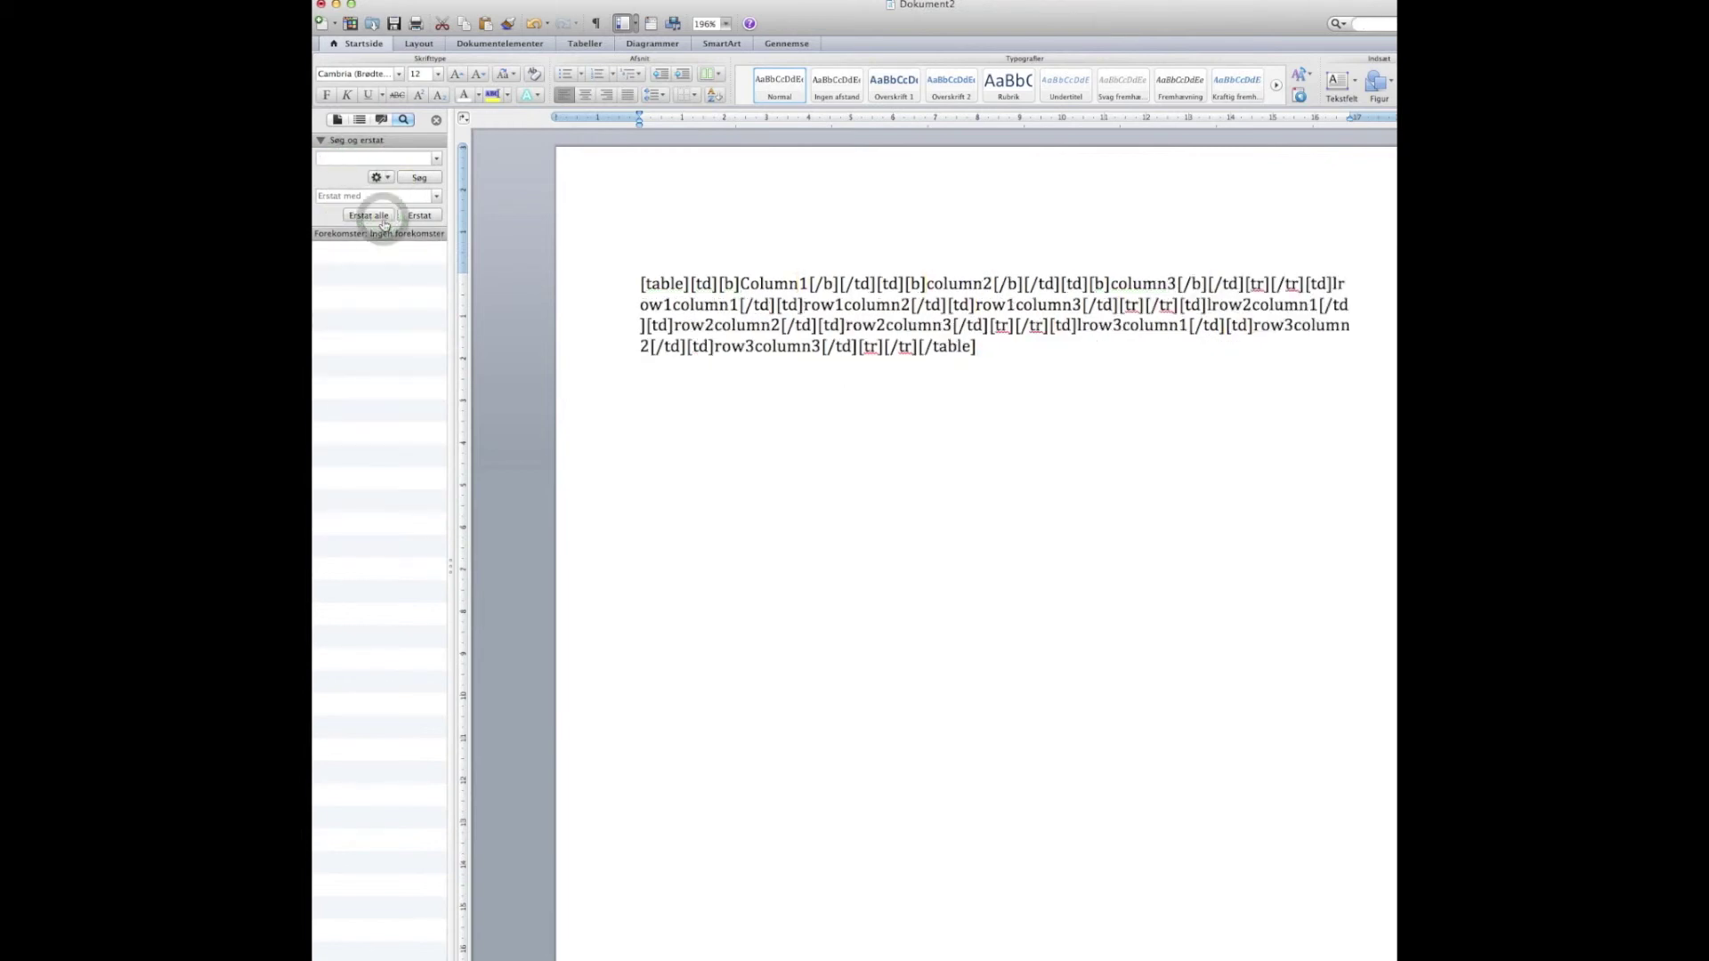
drag(995, 349, 650, 274)
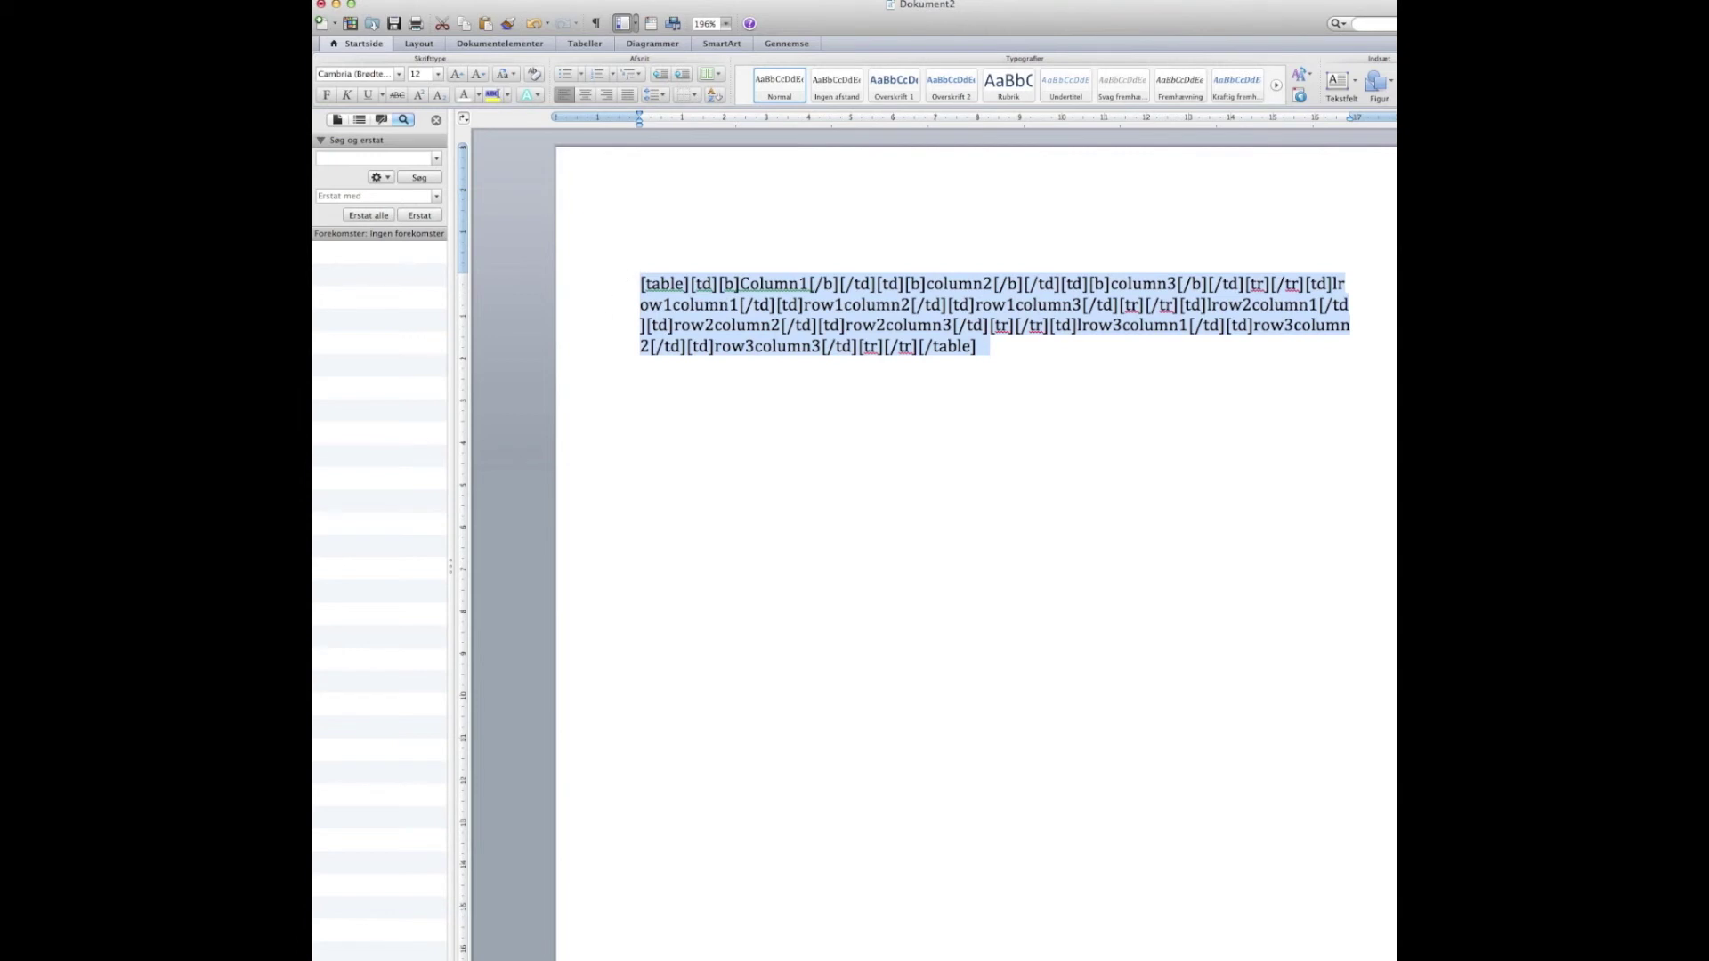
- Open duaf.dk in a new Chrome tab and go to the Artkive topic
key(super+Tab)
text(d)
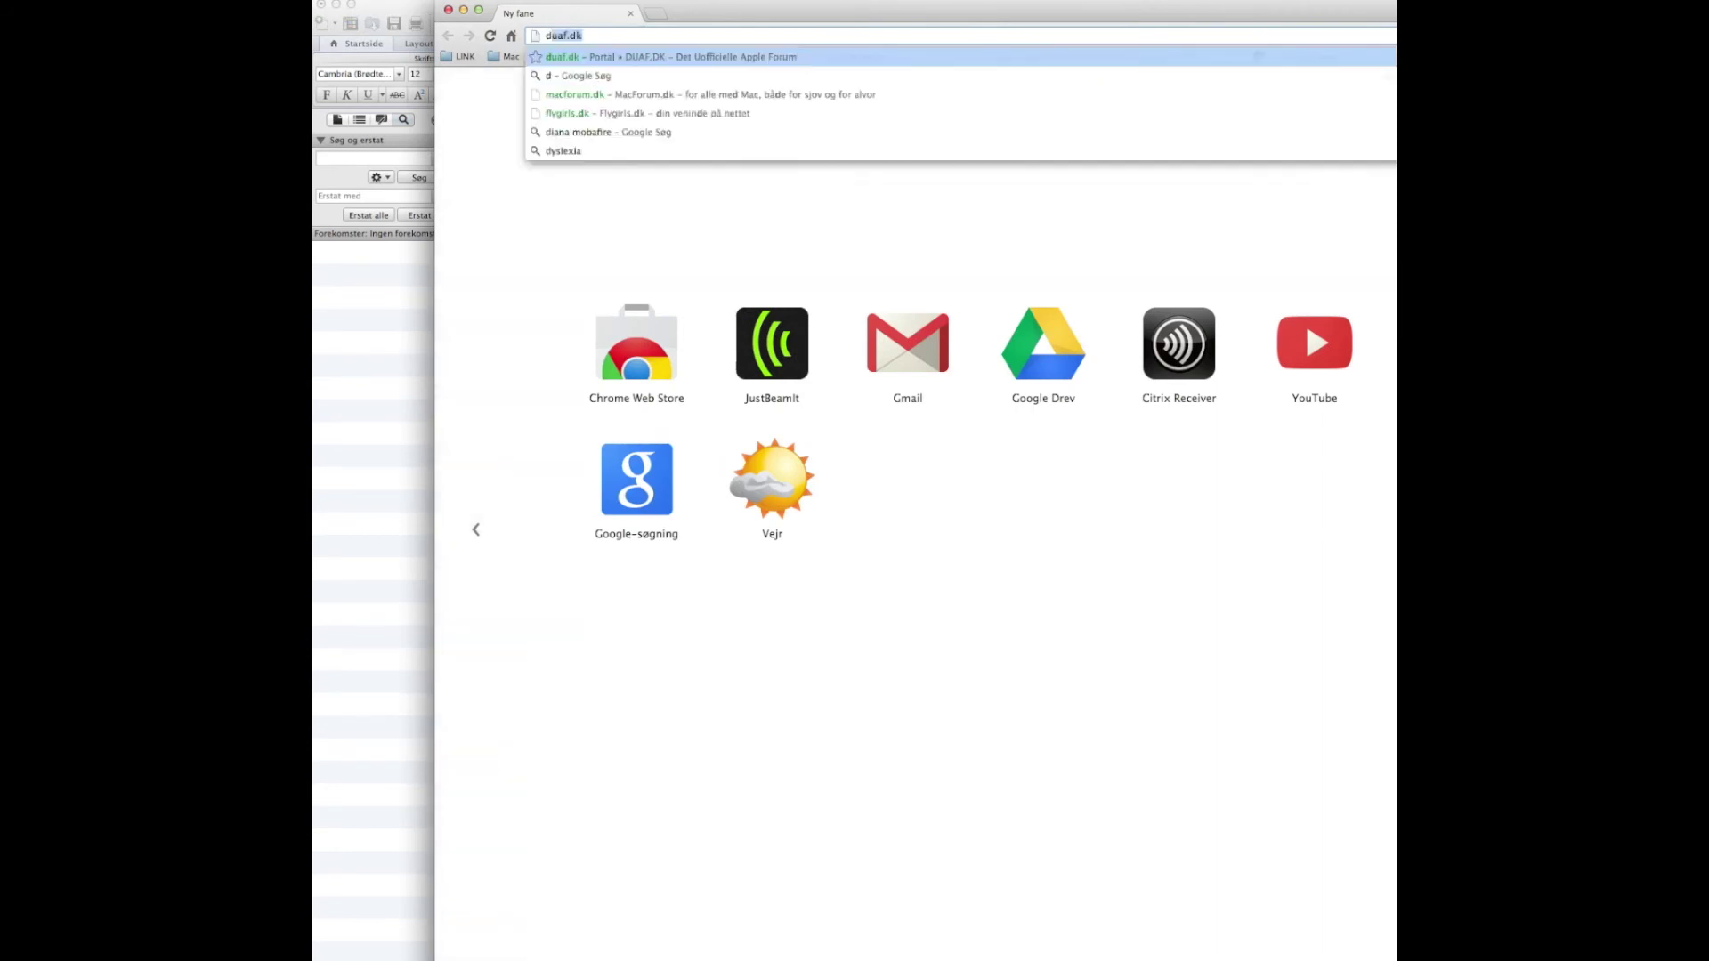
key(Return)
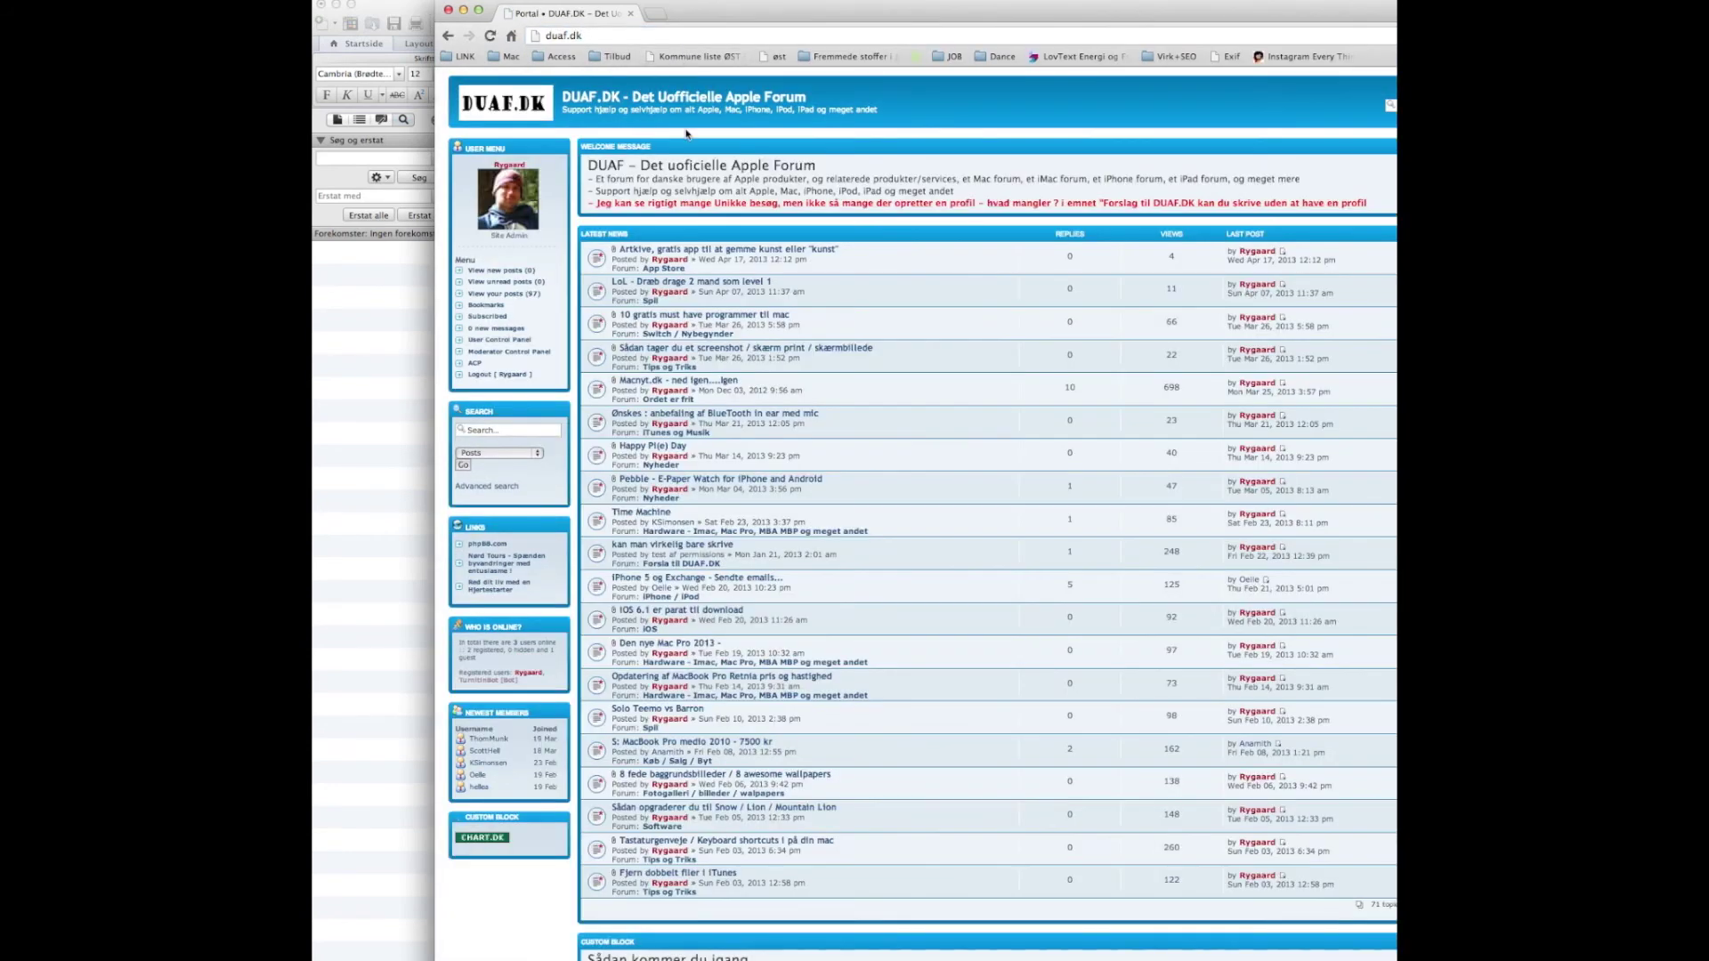
double_click(772, 21)
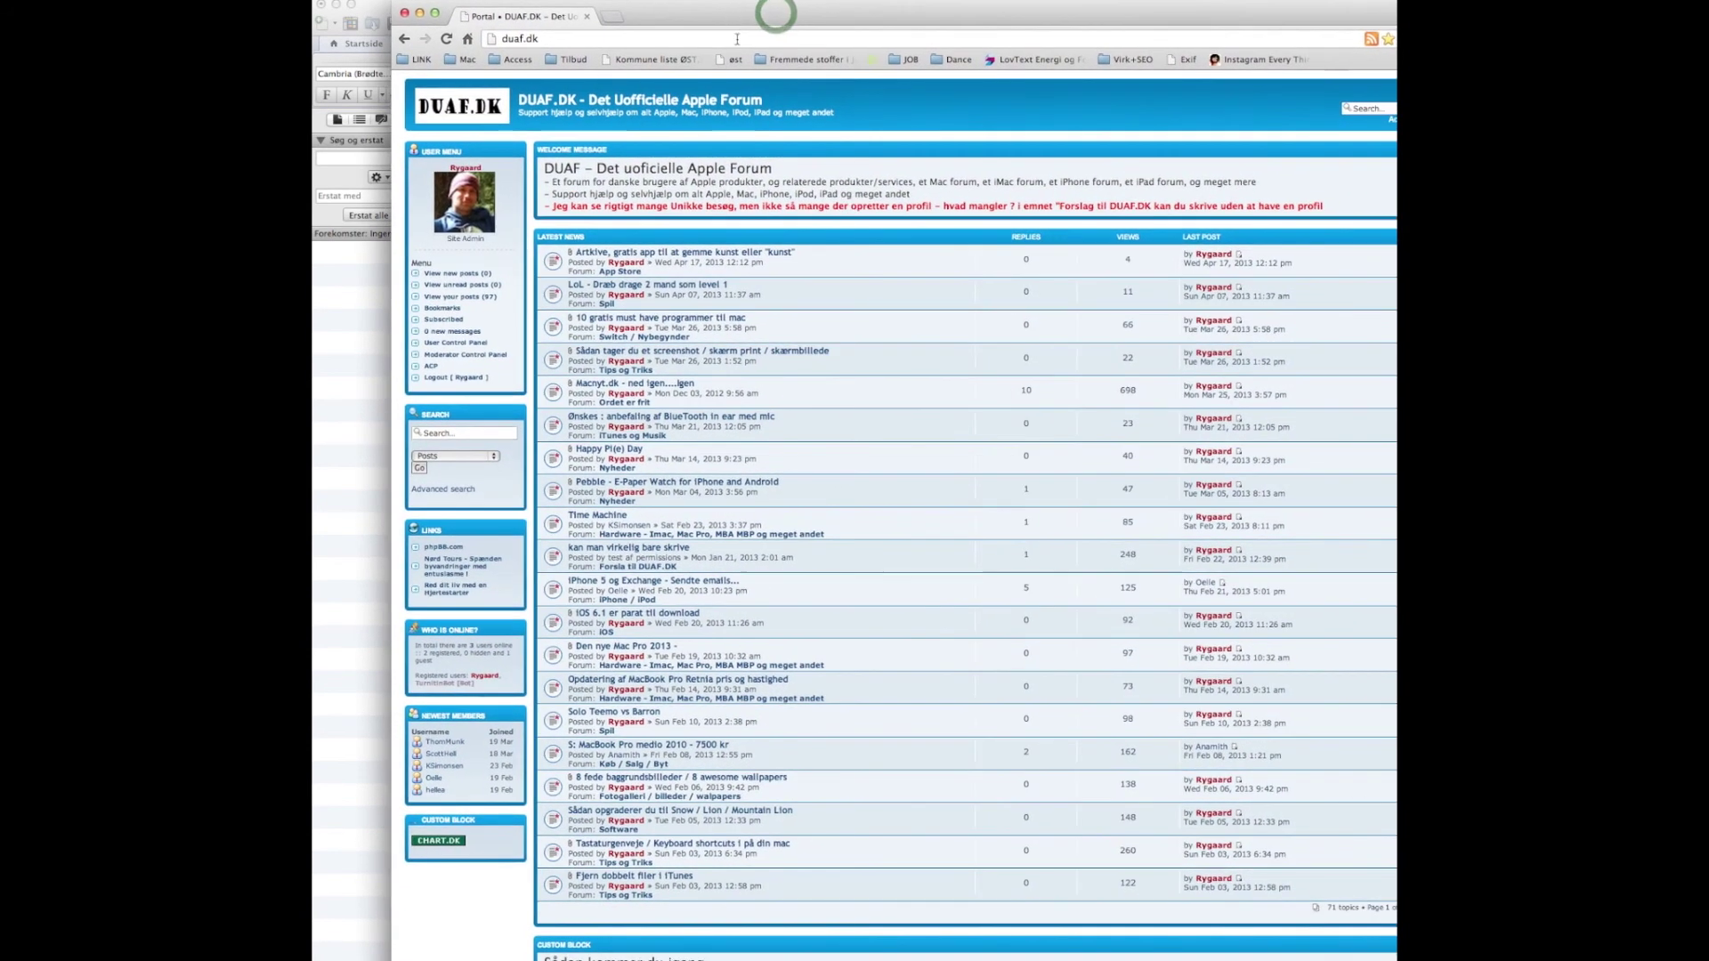
scroll(1229, 825, down, 5)
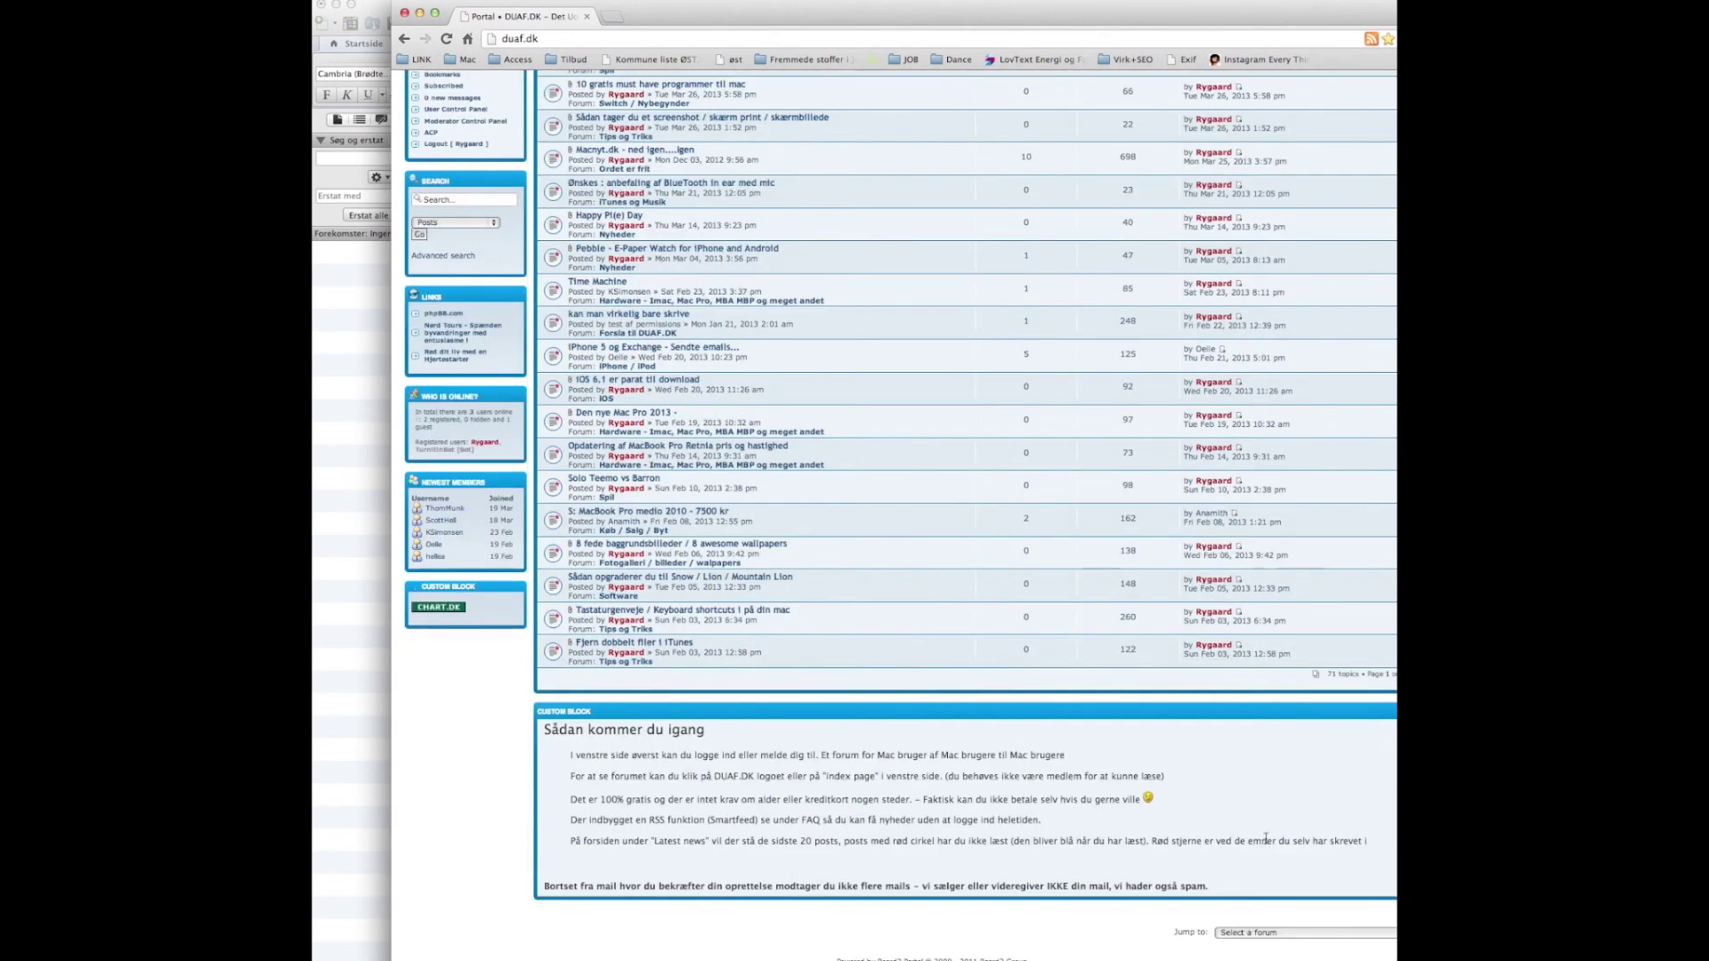
scroll(1266, 838, up, 10)
click(637, 249)
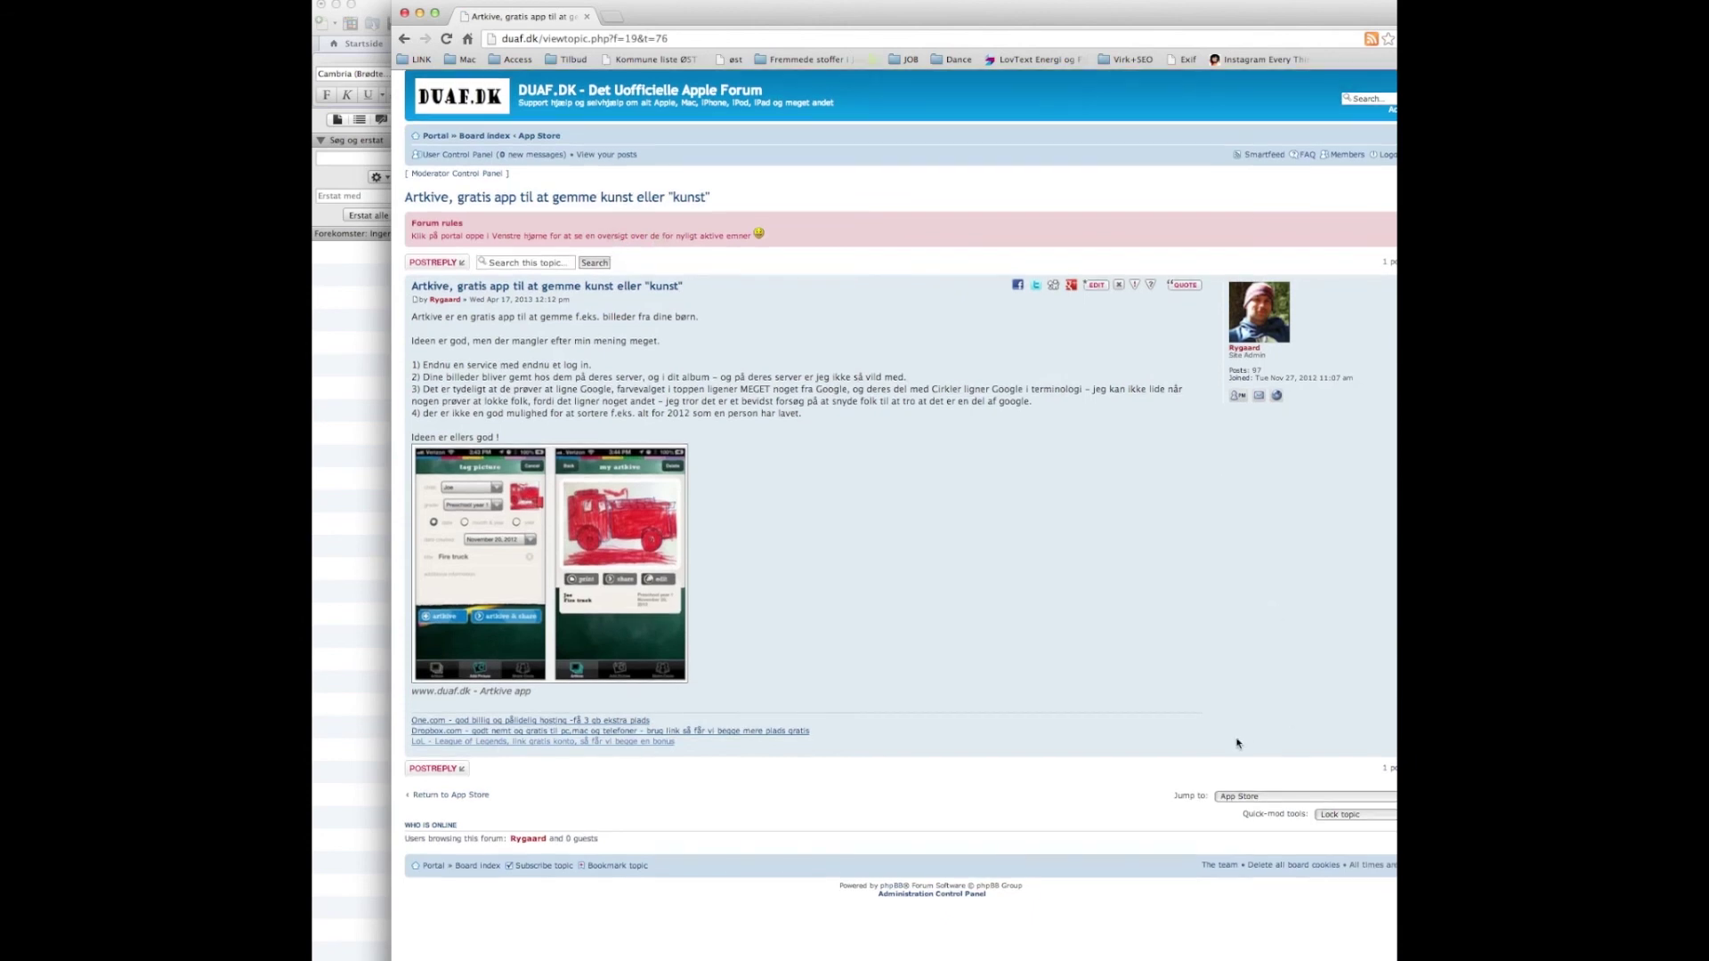
- Paste the table BBCode into a new reply and preview it
click(434, 768)
click(617, 410)
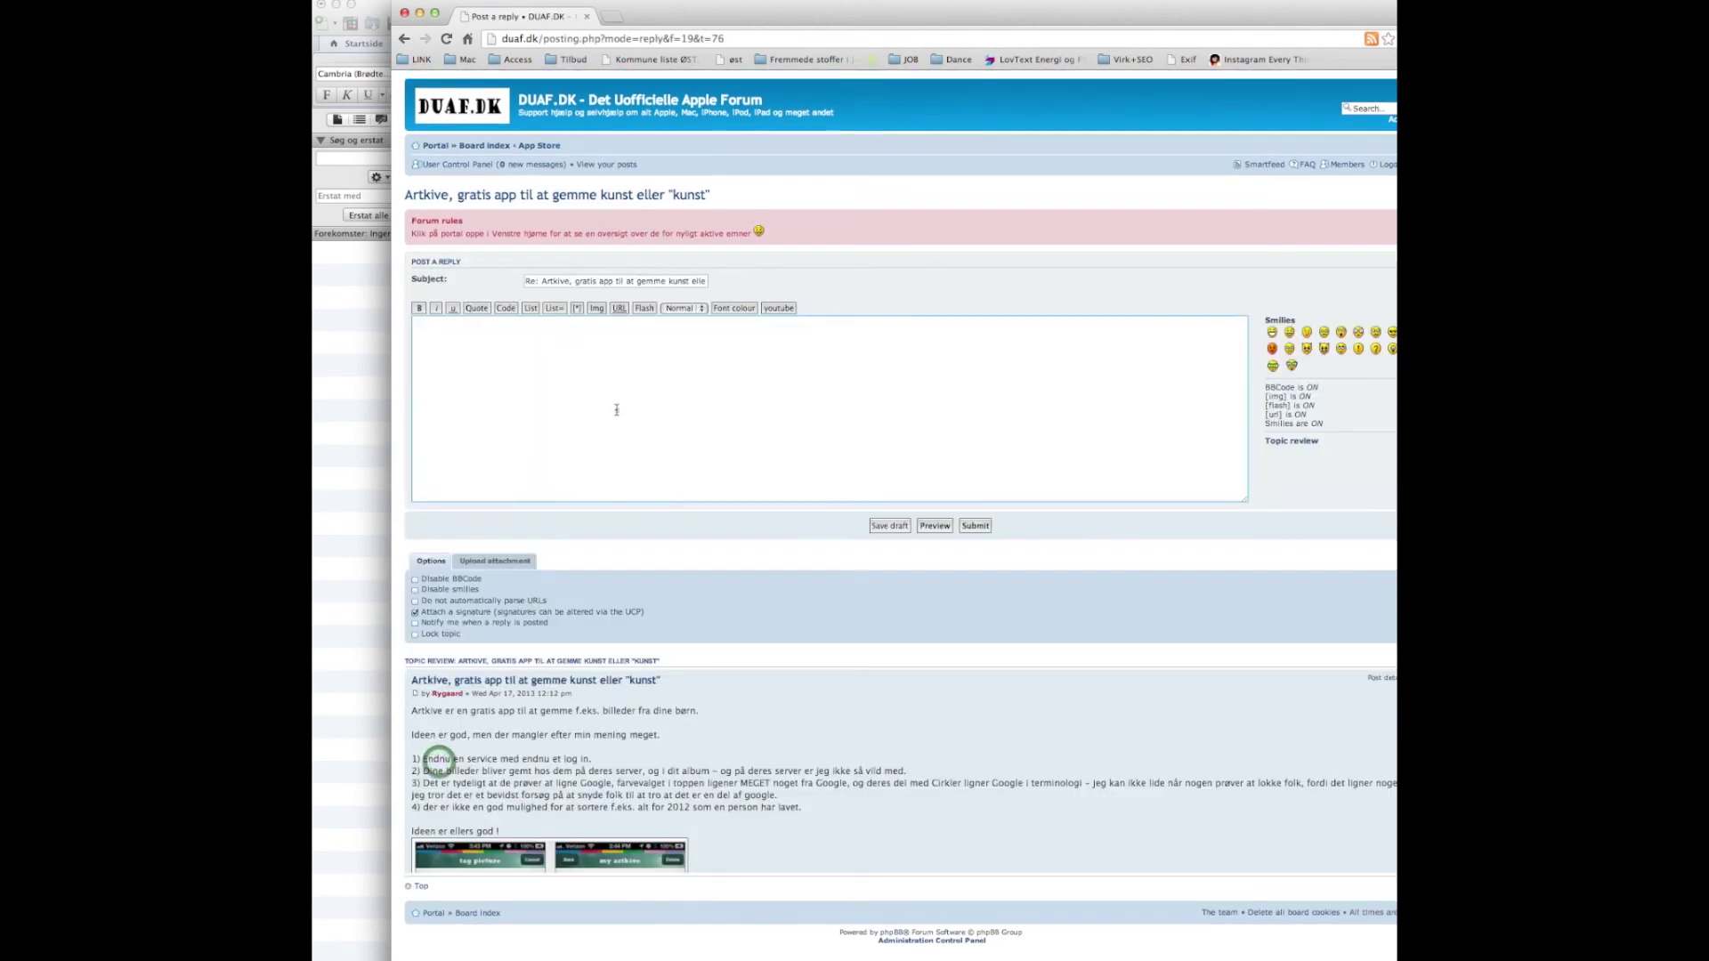
text([table][td][b]Column1[/b][/td][td][b]column2[/b][/td][td][b]column3[/b][/td][tr][/tr][td]row1column1[/td][td]row1column2[/td][td]row1column3[/td][tr][/tr][td]row2column1[/td][td]row2column2[/td][td]row2column3[/td][tr][/tr][td]row3column1[/td][td]row3column2[/td][td]row3column3[/td][tr][/tr][/table])
click(934, 526)
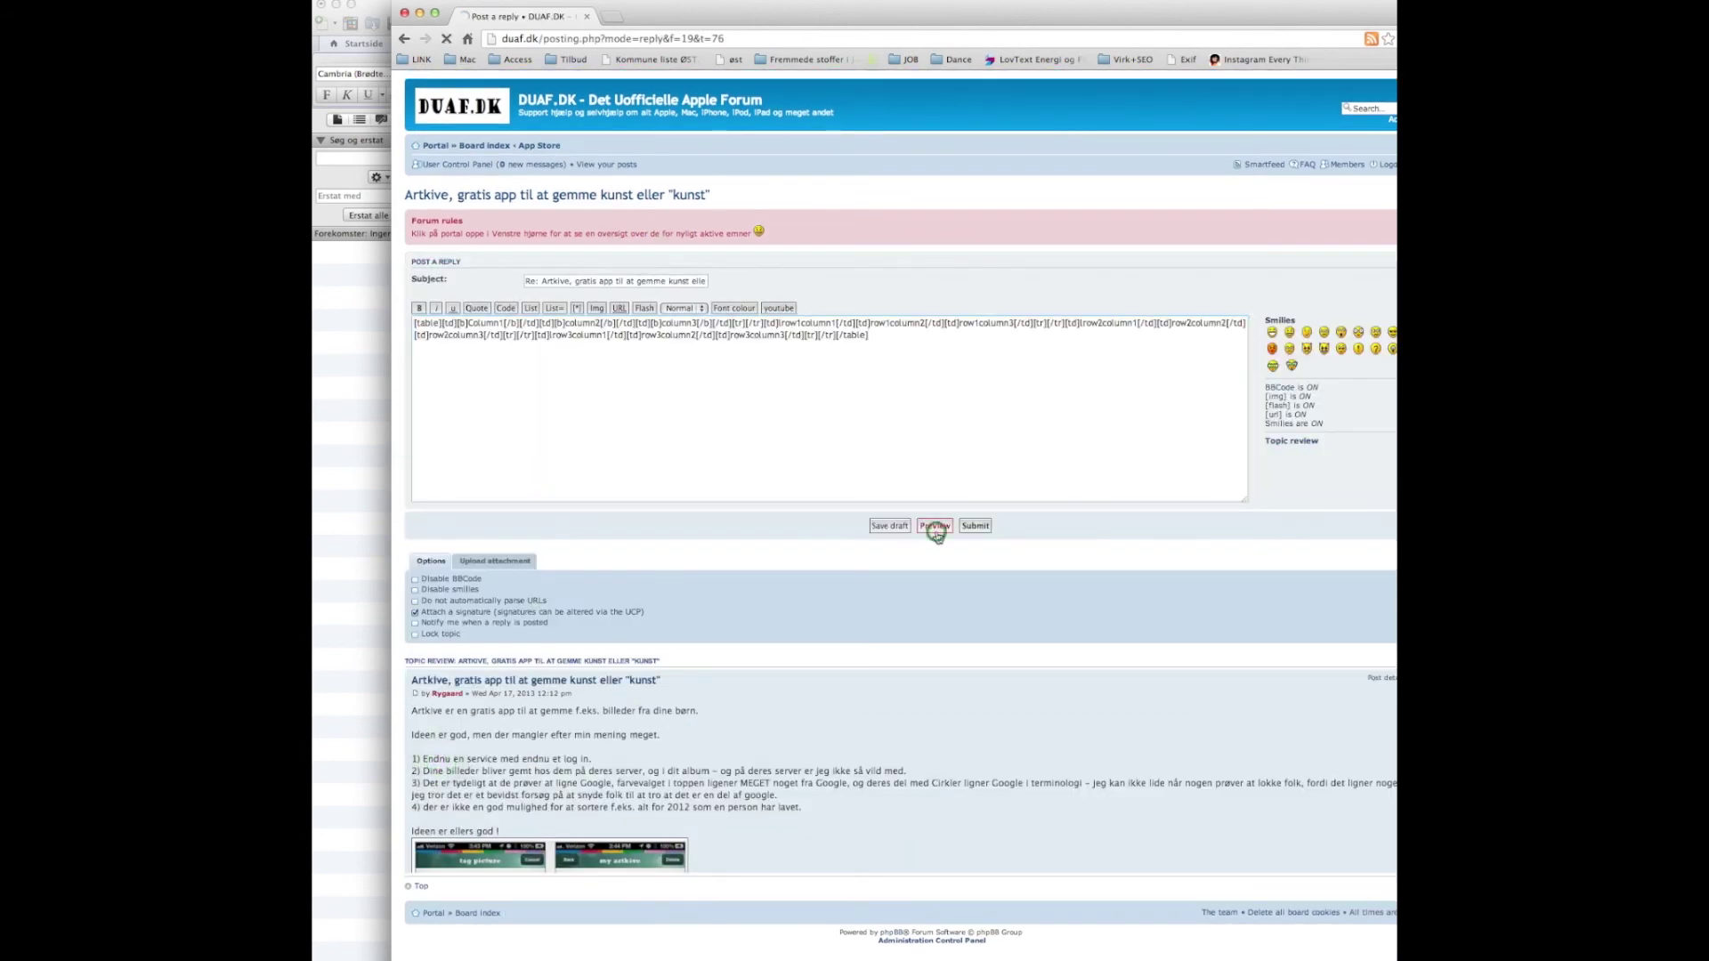